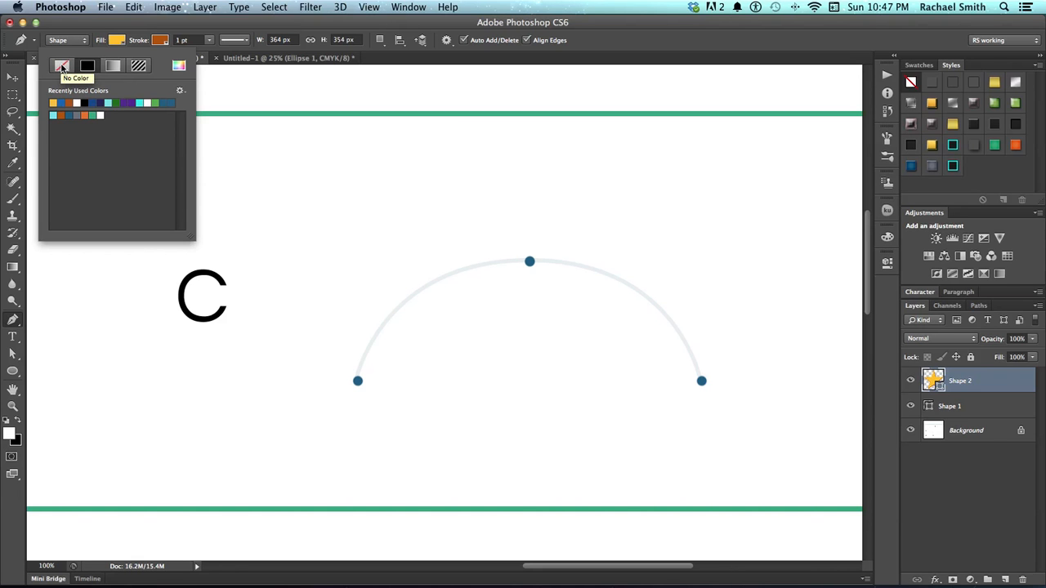
Set the selected shape's fill to No Color, keeping its orange stroke
click(62, 68)
click(62, 68)
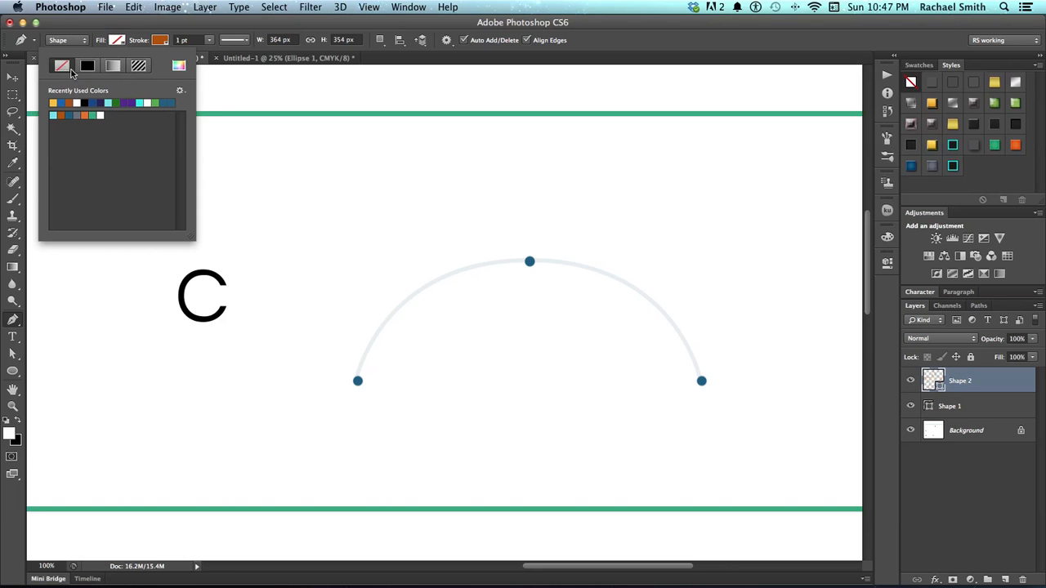
click(699, 47)
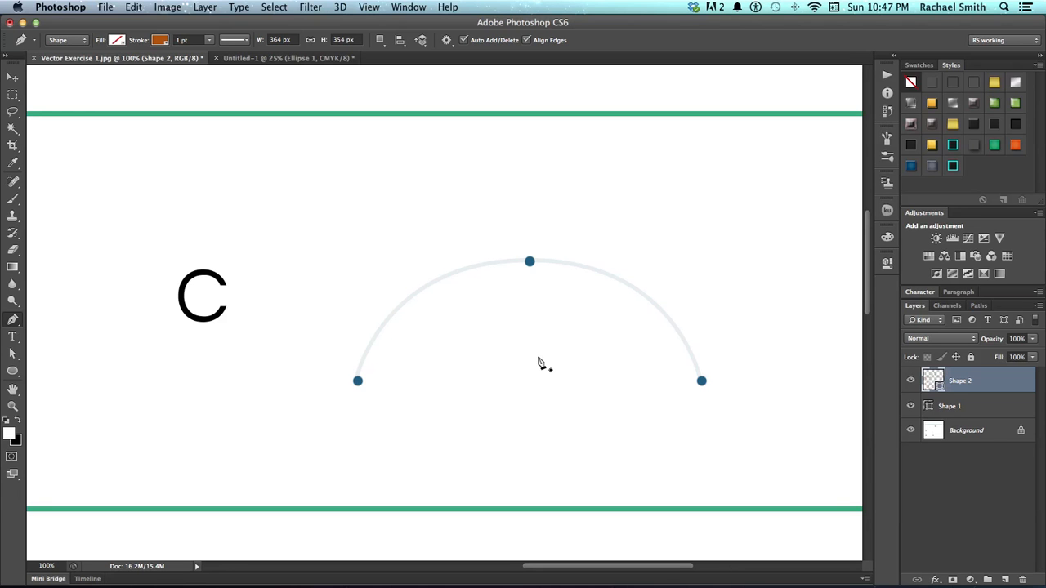
Trace the exercise C arch with the Pen tool through its three dots, with a smooth curve point at the apex, about 525 px wide
click(358, 381)
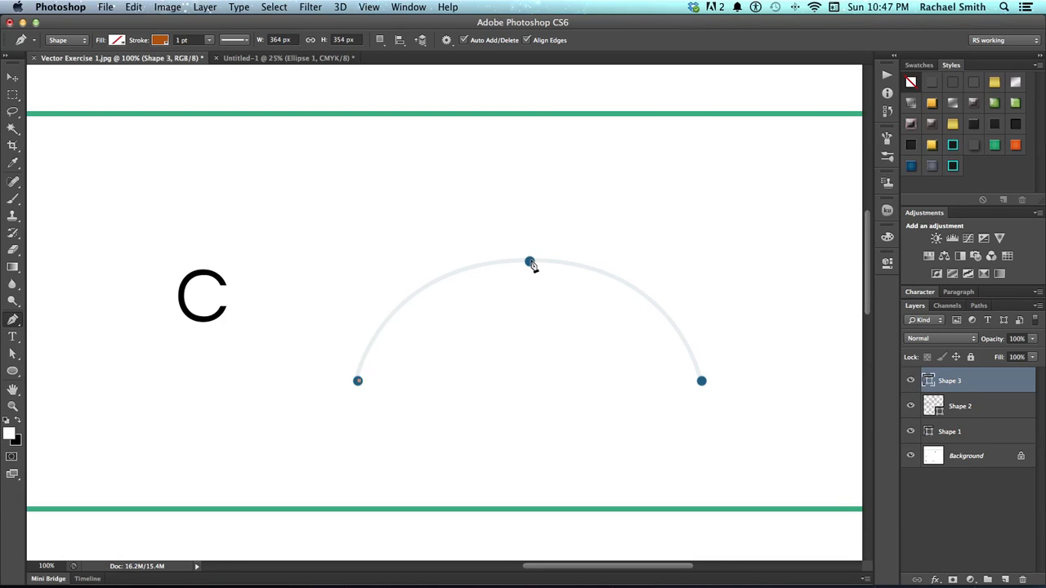
drag(530, 262, 678, 264)
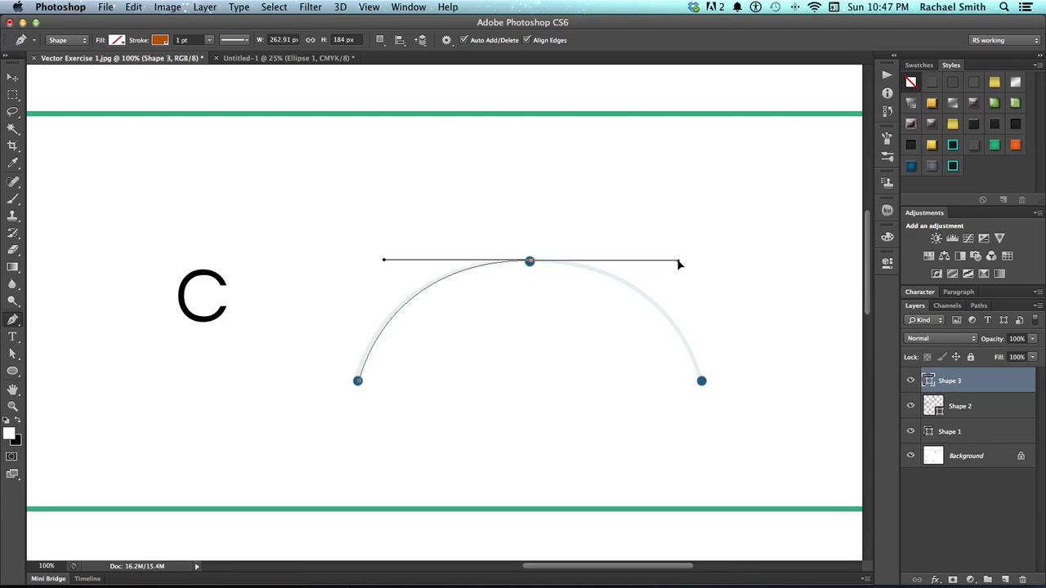
drag(678, 264, 679, 264)
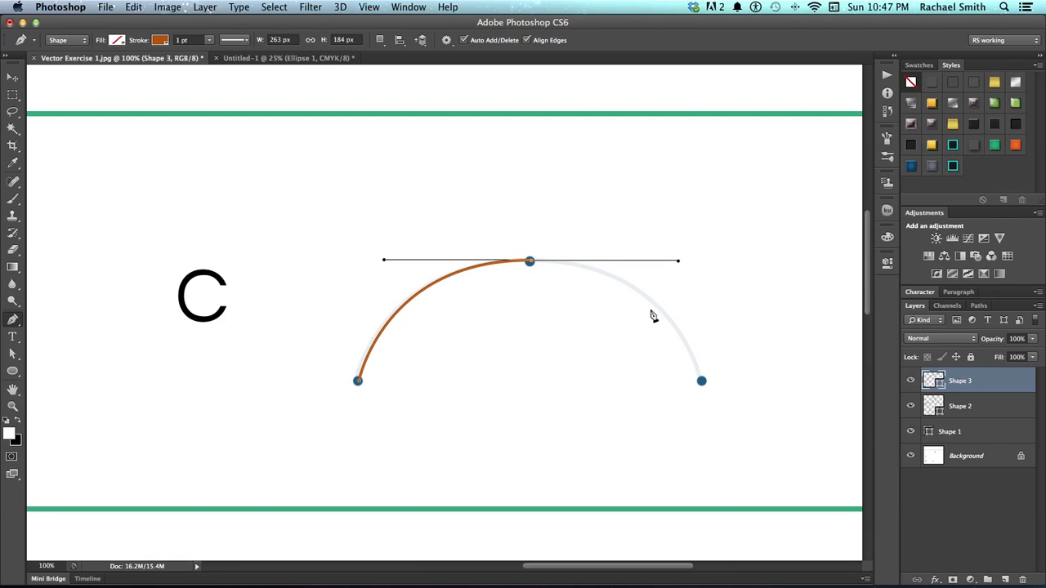
click(701, 381)
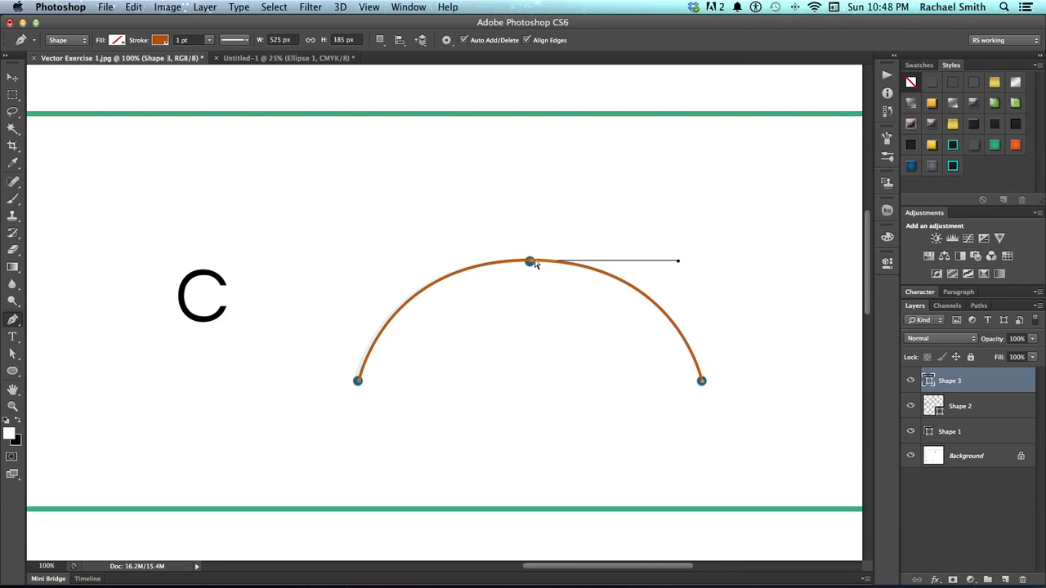
Fine-tune the arch's apex anchor and its direction handle to follow the guide curve, and deselect the path
super+click(533, 261)
mouse_move(532, 263)
mouse_down()
mouse_move(533, 301)
mouse_move(532, 253)
mouse_move(530, 262)
mouse_up()
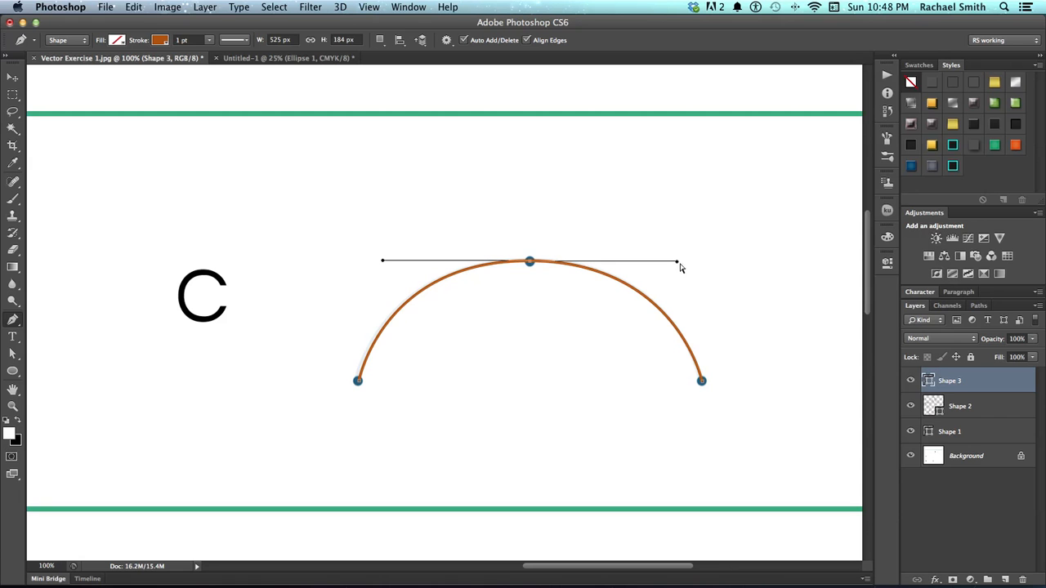
mouse_move(678, 262)
mouse_down()
mouse_move(670, 327)
mouse_move(653, 353)
mouse_move(674, 325)
mouse_move(678, 214)
mouse_move(675, 203)
mouse_move(672, 262)
mouse_move(677, 240)
mouse_move(658, 196)
mouse_move(661, 264)
mouse_move(847, 262)
mouse_move(681, 269)
mouse_move(705, 272)
mouse_move(574, 263)
mouse_move(680, 267)
mouse_up()
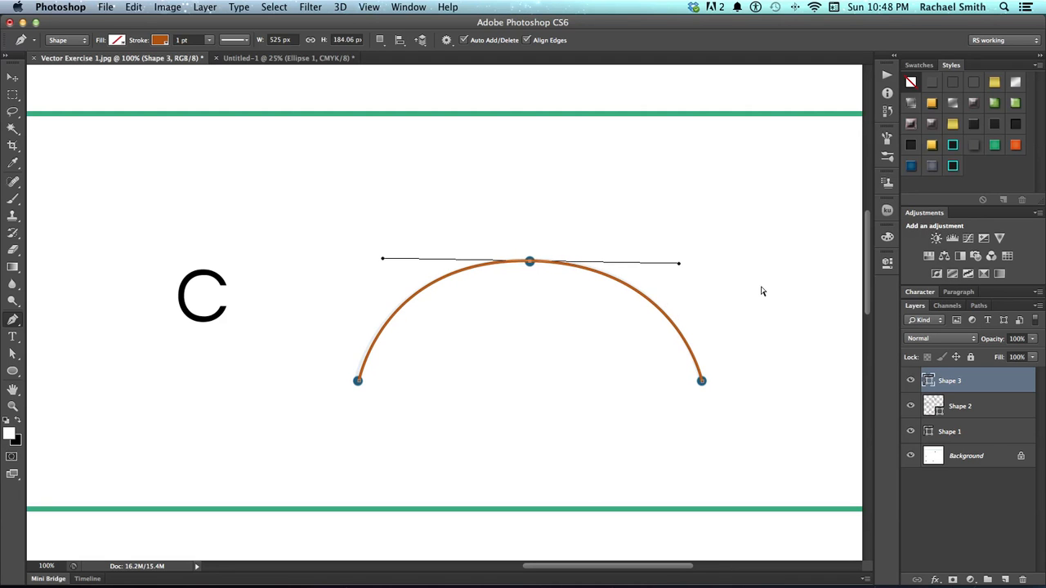
super+click(749, 330)
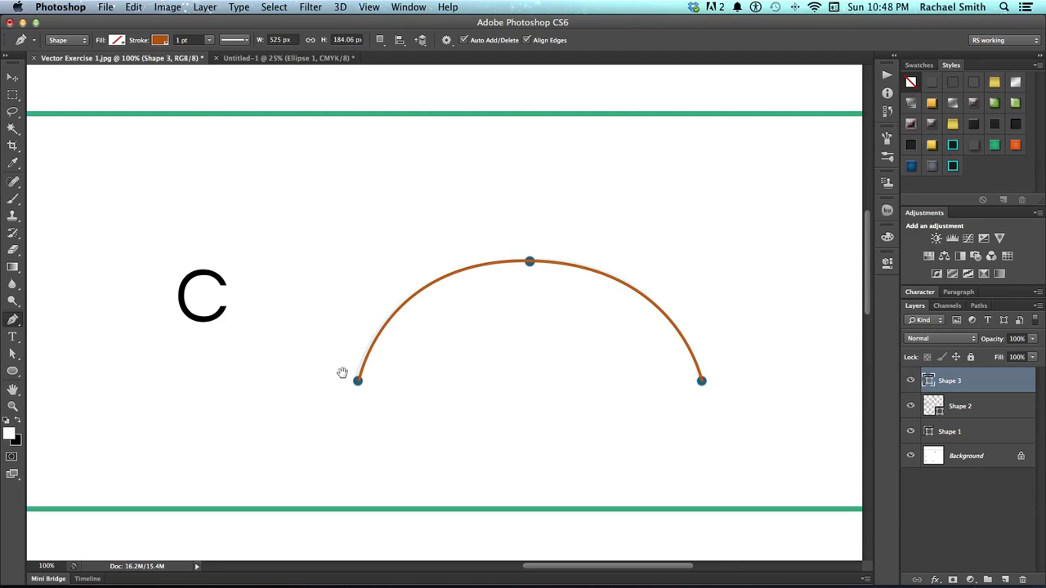
Trace the large first arch of exercise D through its three dots with a smooth apex point, nudging the apex onto its dot
scroll(342, 373, down, 8)
scroll(386, 372, left, 6)
scroll(387, 372, down, 2)
scroll(330, 338, up, 2)
scroll(329, 338, right, 3)
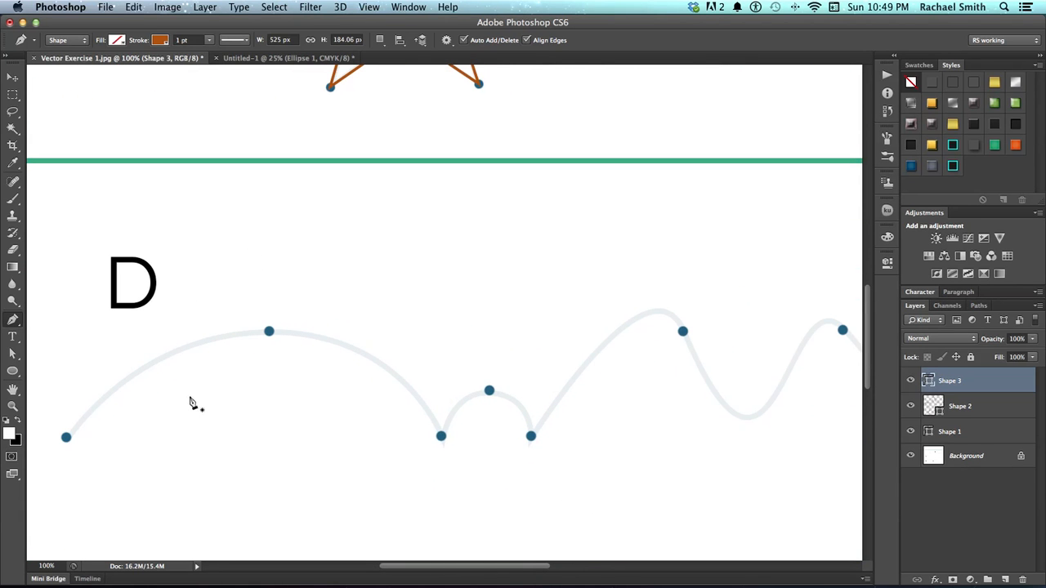
scroll(184, 423, left, 2)
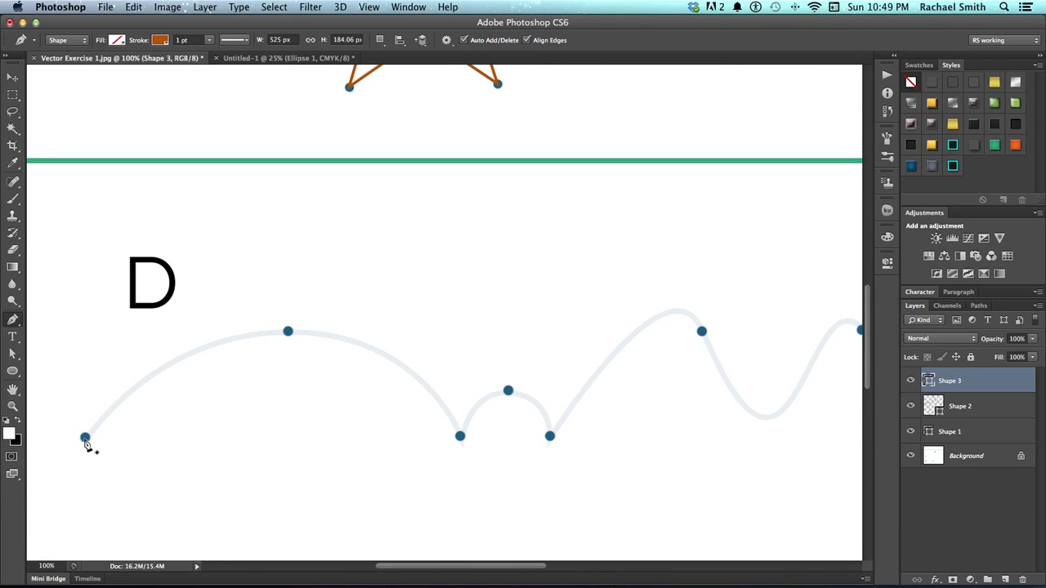
click(85, 440)
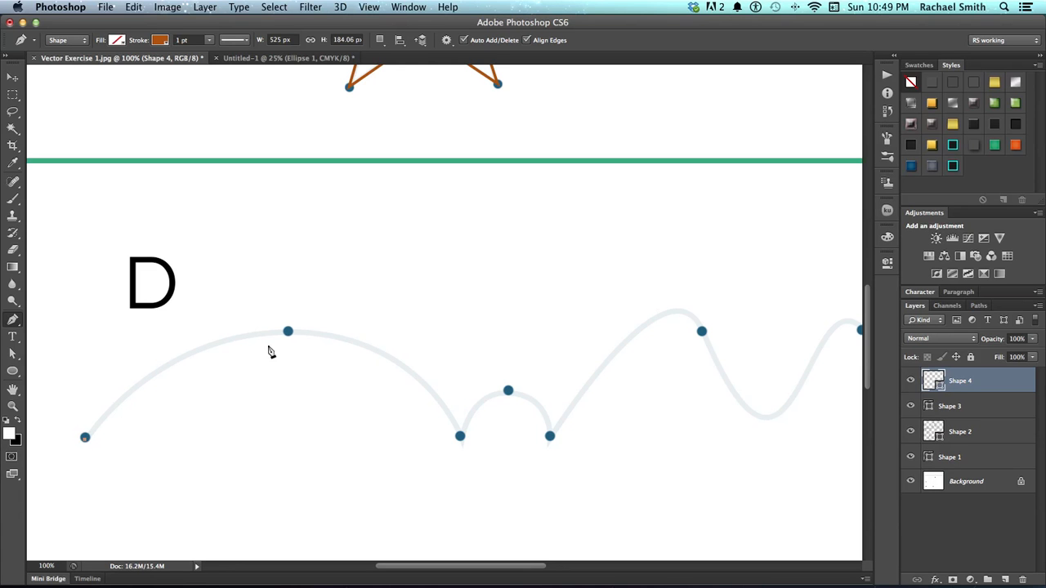
drag(288, 331, 428, 336)
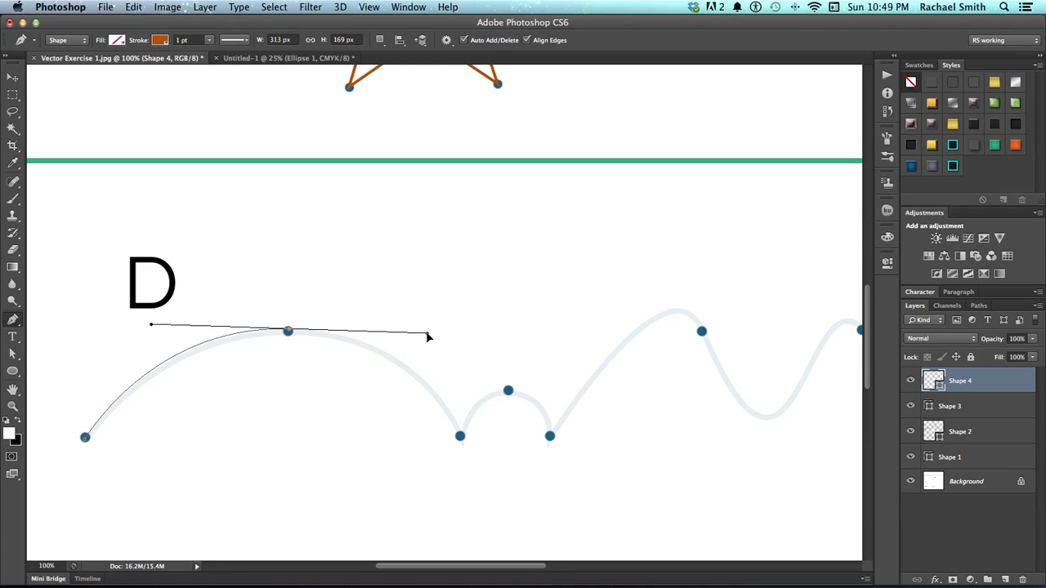
drag(428, 336, 427, 333)
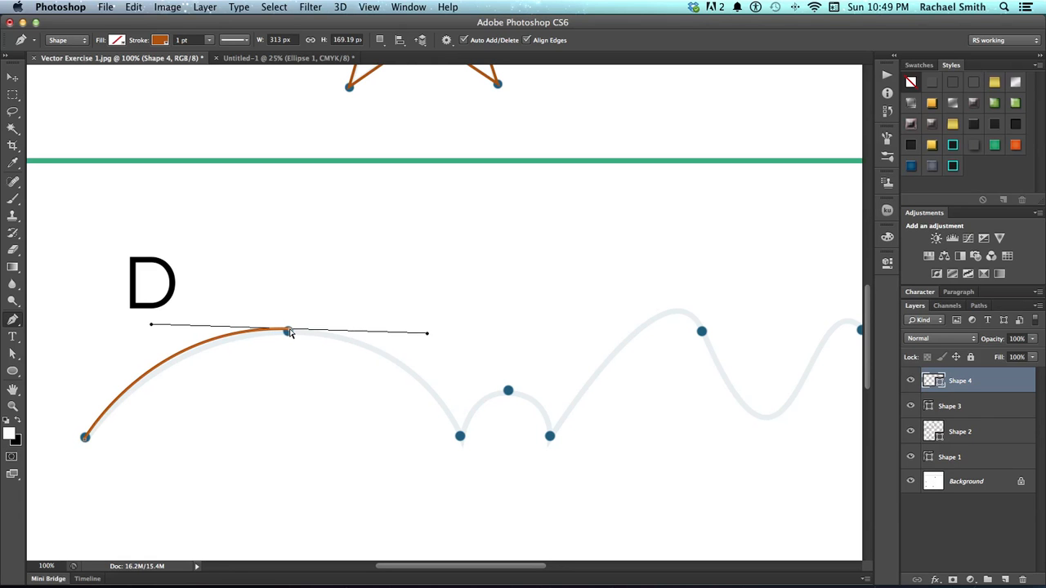
drag(290, 334, 289, 333)
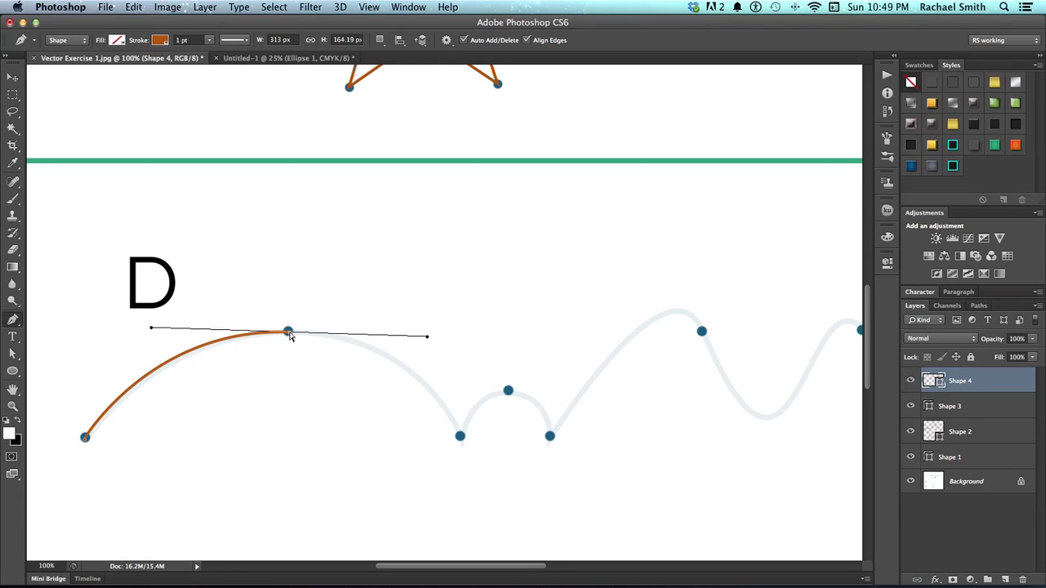
click(460, 437)
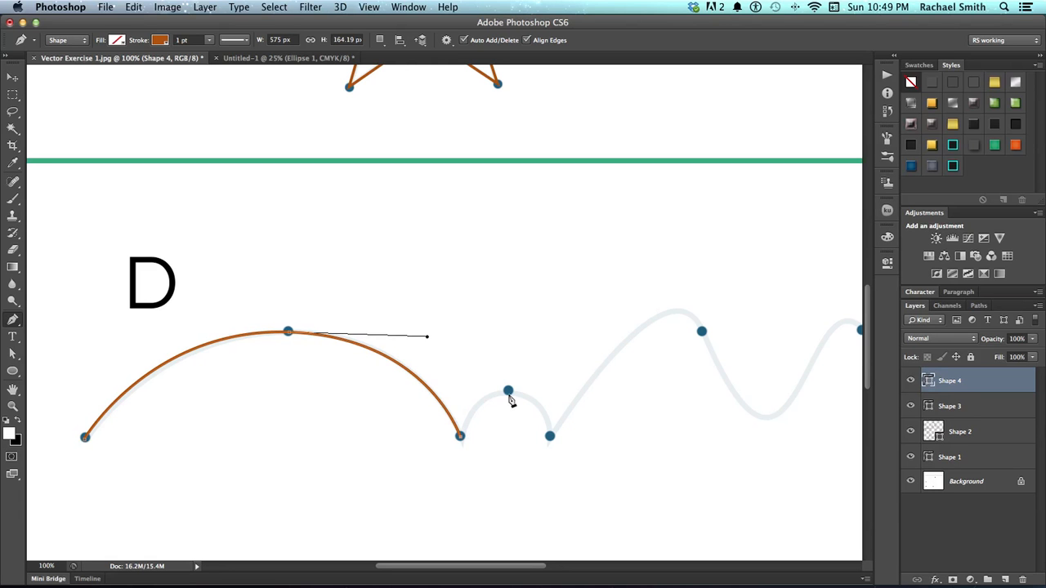
Extend the path over the small arch and the following tall hump to the dot past its crest, adjusting that point's direction handle
drag(507, 391, 547, 391)
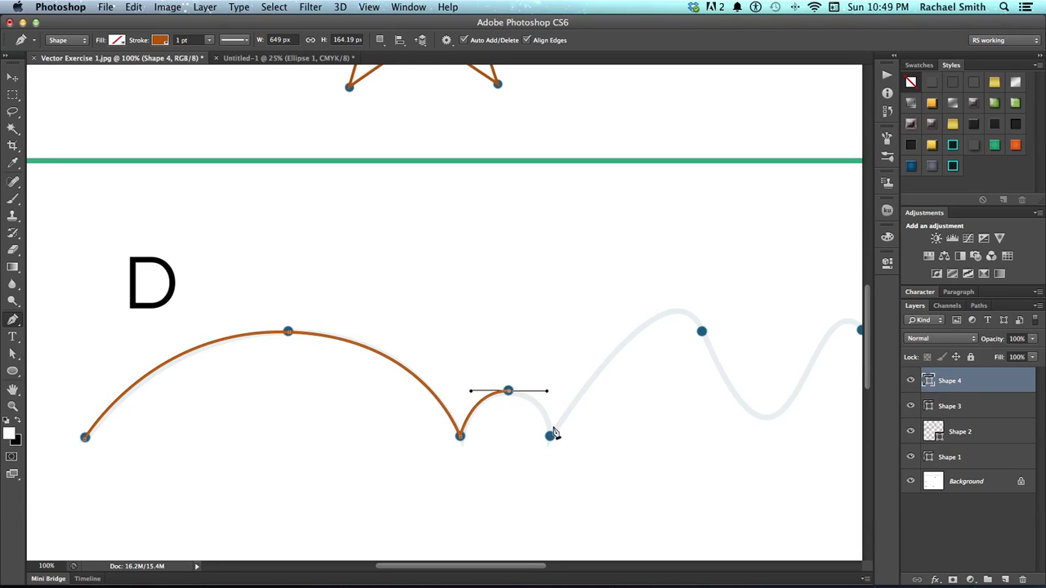
click(551, 435)
scroll(599, 429, right, 5)
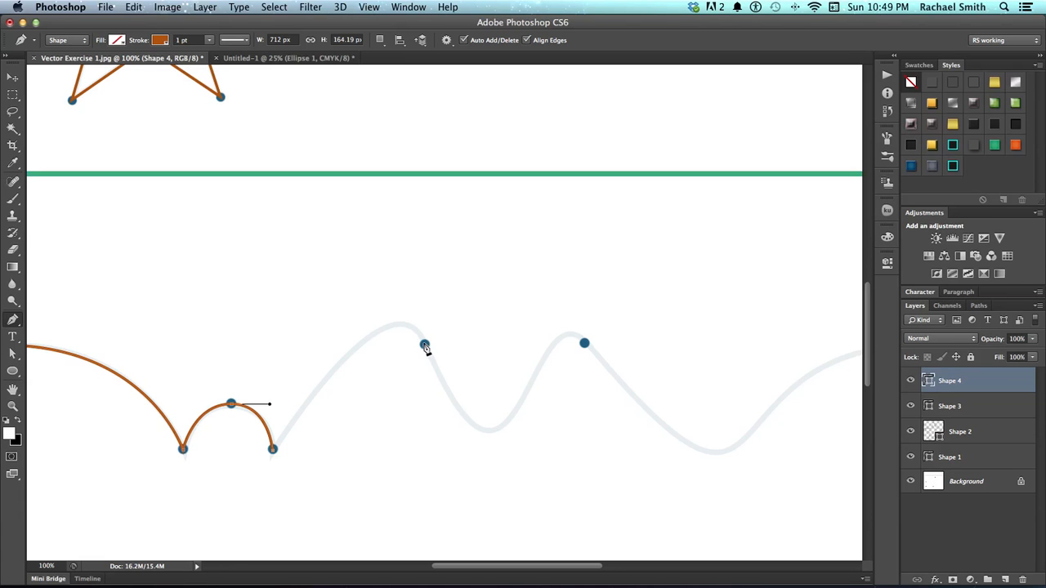
click(424, 343)
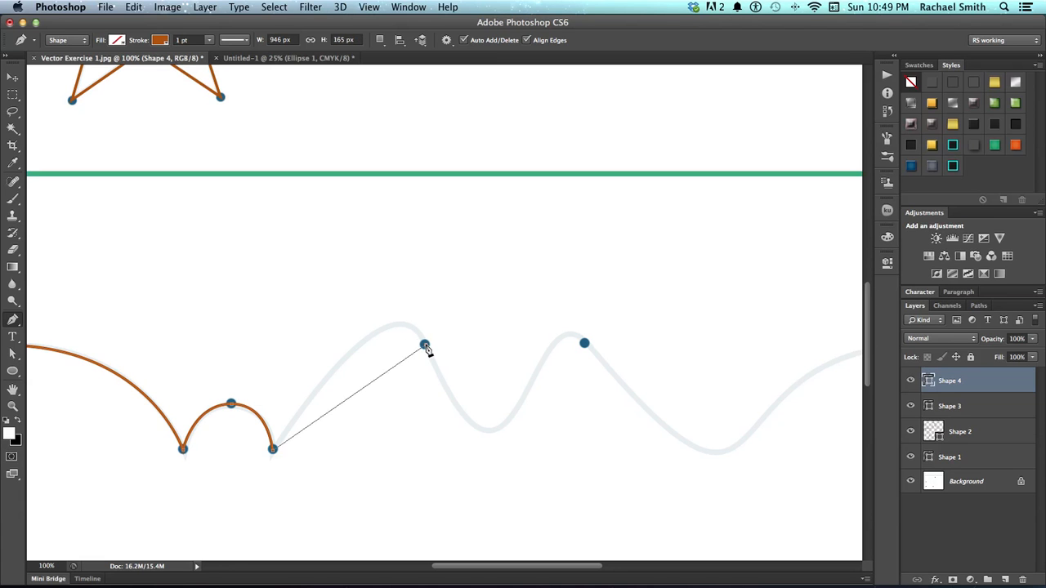
mouse_move(427, 349)
mouse_down()
mouse_move(543, 347)
mouse_move(539, 387)
mouse_move(477, 455)
mouse_move(458, 424)
mouse_up()
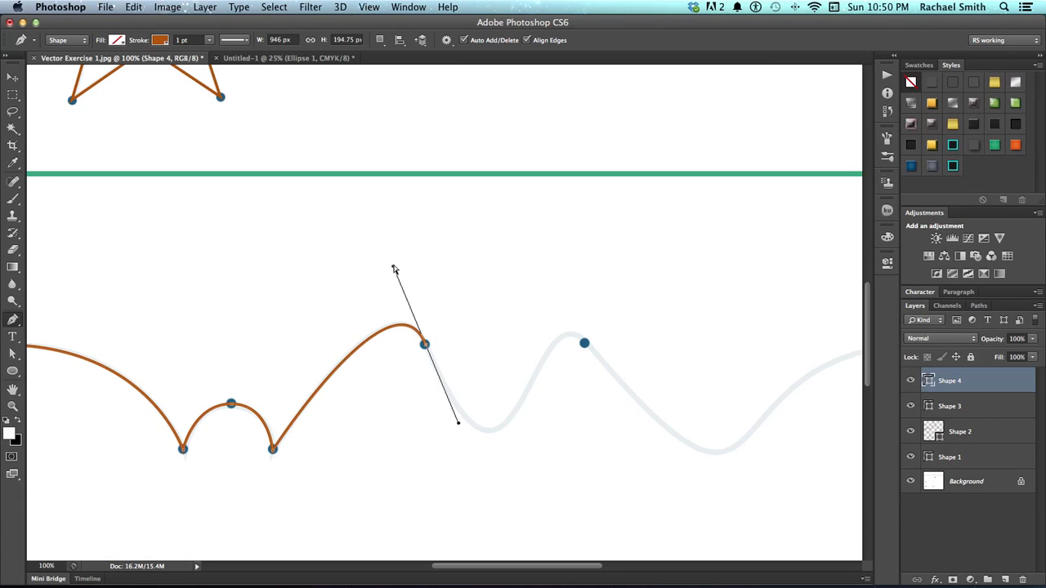
mouse_move(393, 270)
mouse_down()
mouse_move(385, 241)
mouse_move(388, 263)
mouse_up()
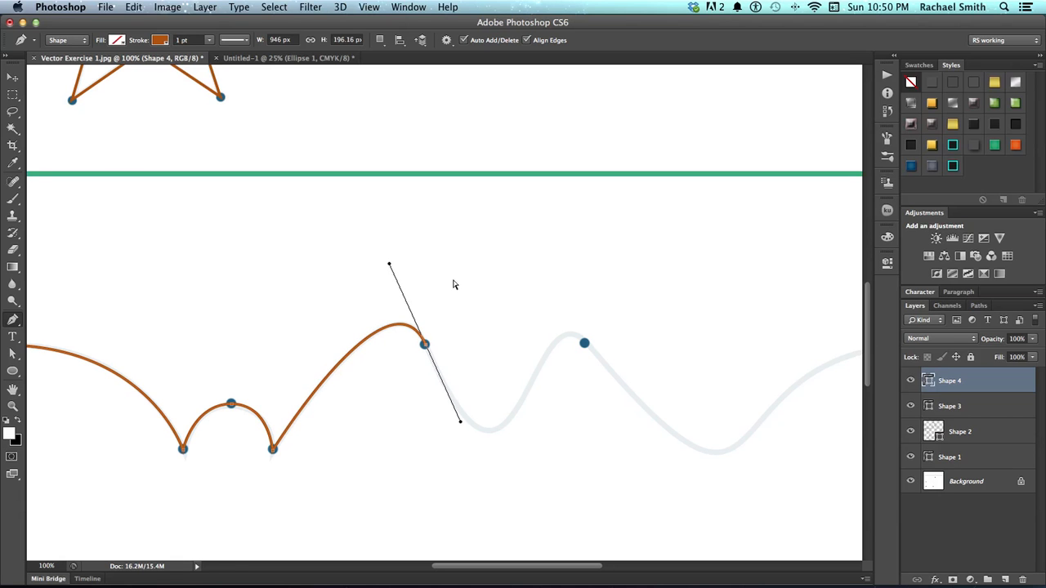
Add a smooth point on the next dot and reshape the adjoining handles so the segment follows the first trough and second crest
mouse_move(584, 343)
mouse_down()
mouse_move(651, 415)
mouse_move(455, 338)
mouse_up()
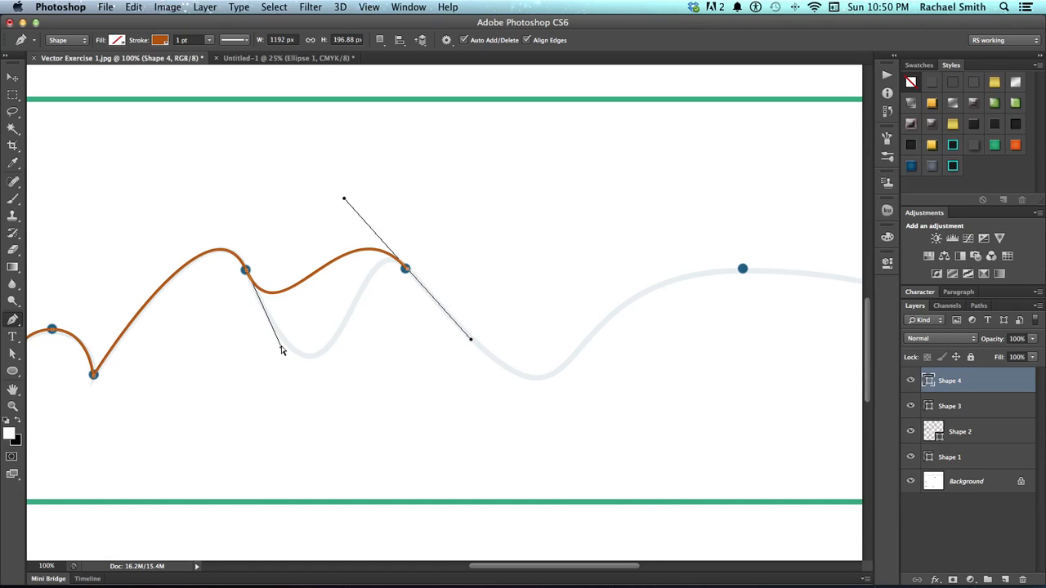
drag(280, 350, 343, 494)
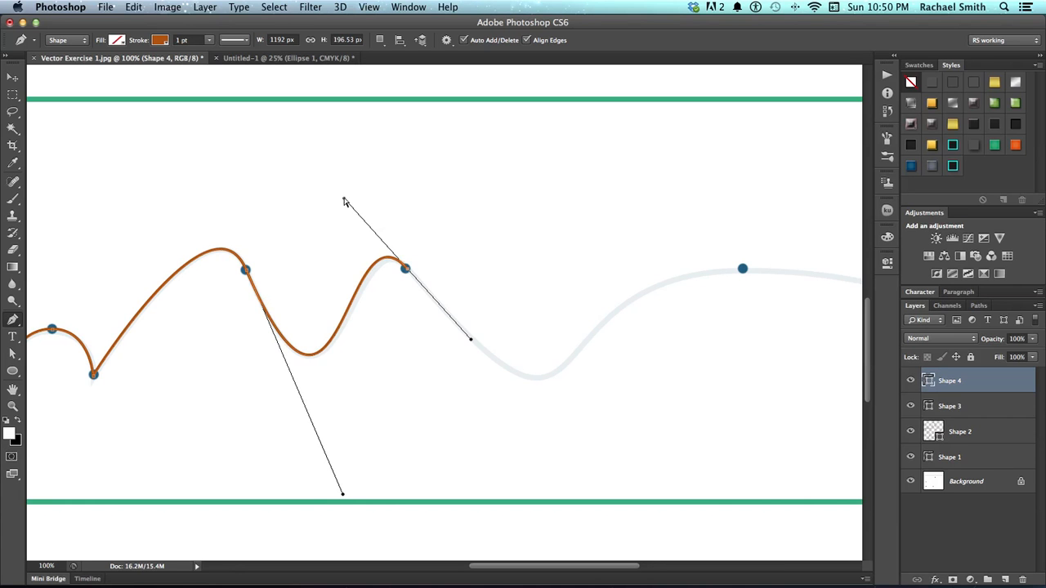
drag(344, 200, 350, 205)
Add a smooth point at the top of the broad last hump and adjust the handles and anchor to fit the second trough
drag(407, 244, 273, 275)
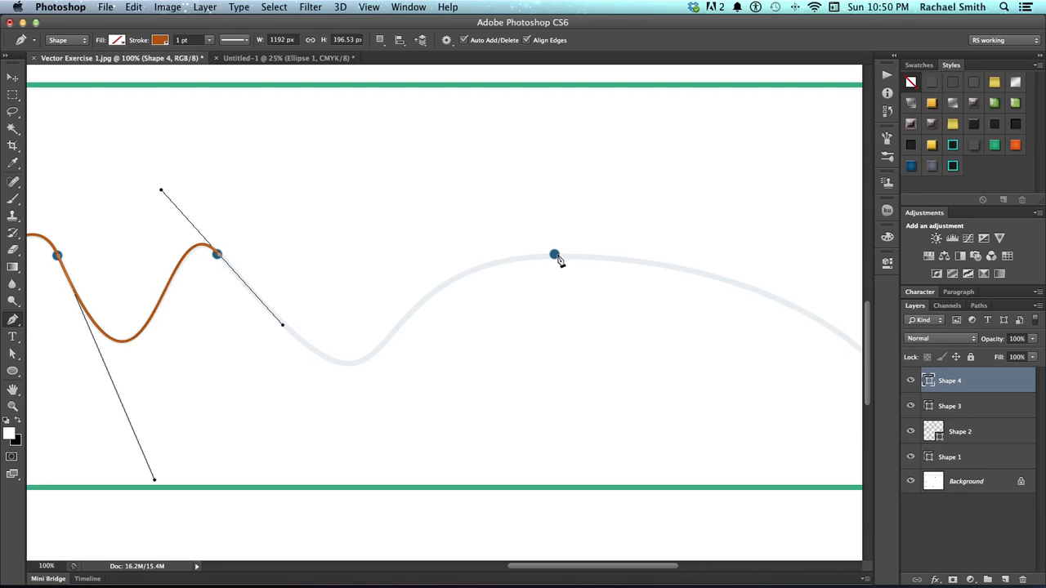
drag(557, 259, 719, 259)
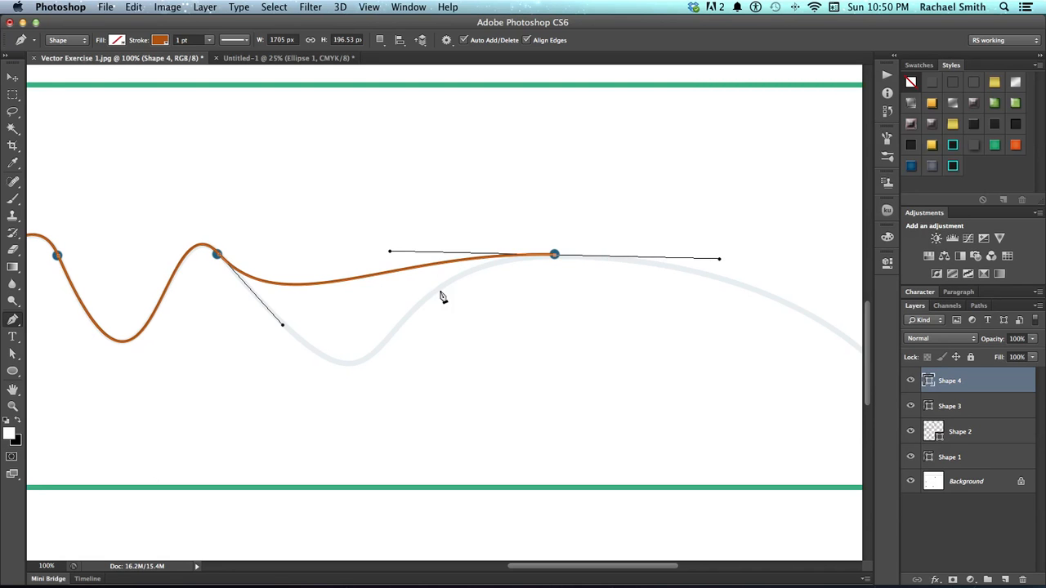
drag(283, 328, 417, 499)
drag(391, 254, 351, 244)
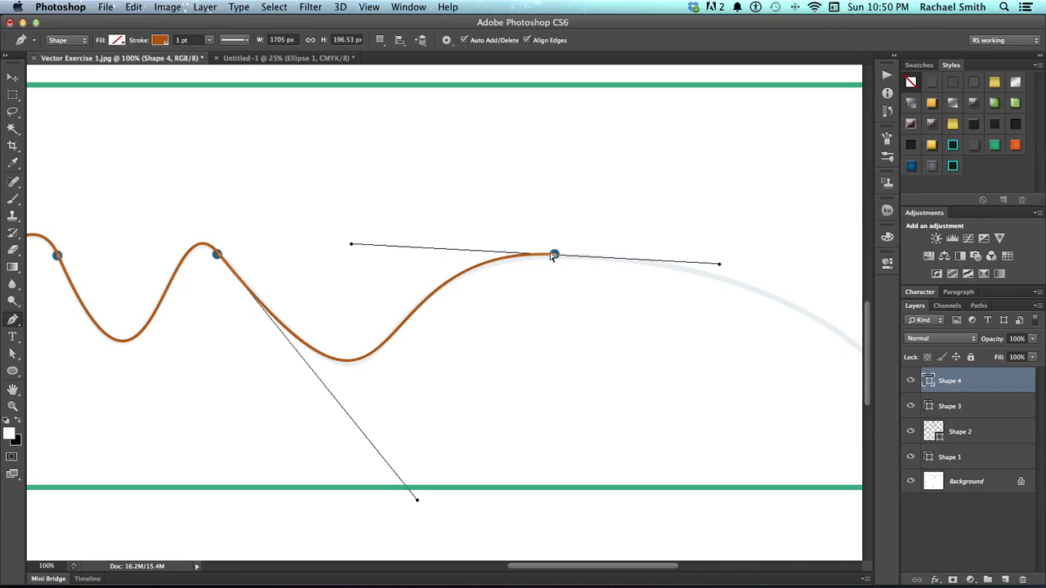
drag(554, 254, 554, 254)
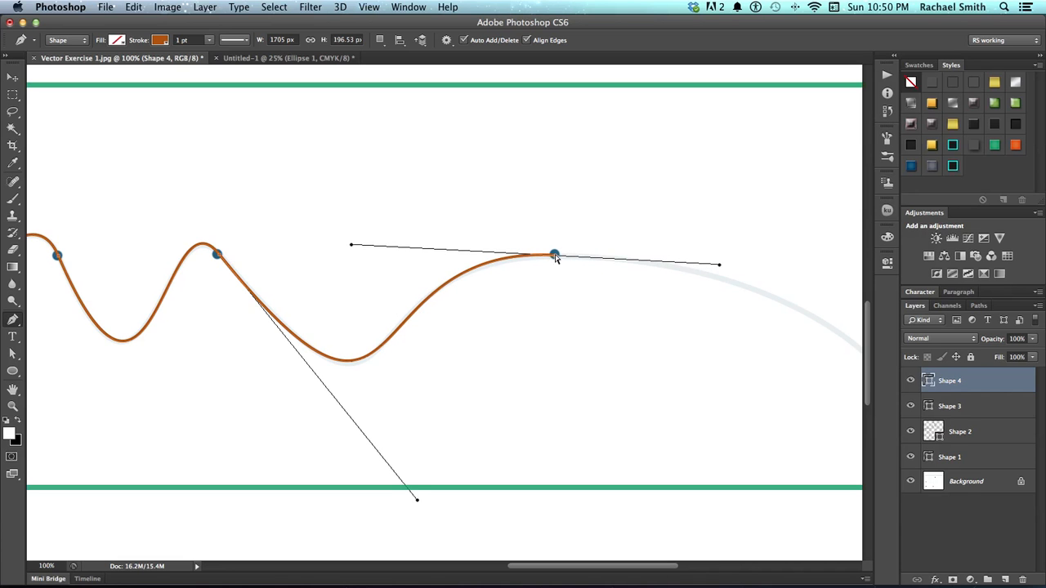
mouse_move(417, 500)
mouse_down()
mouse_move(422, 510)
mouse_move(417, 502)
mouse_up()
End the path on the final dot, lengthen the last crest's outgoing handle to match the guide, and nudge the endpoint into place
drag(648, 292, 380, 270)
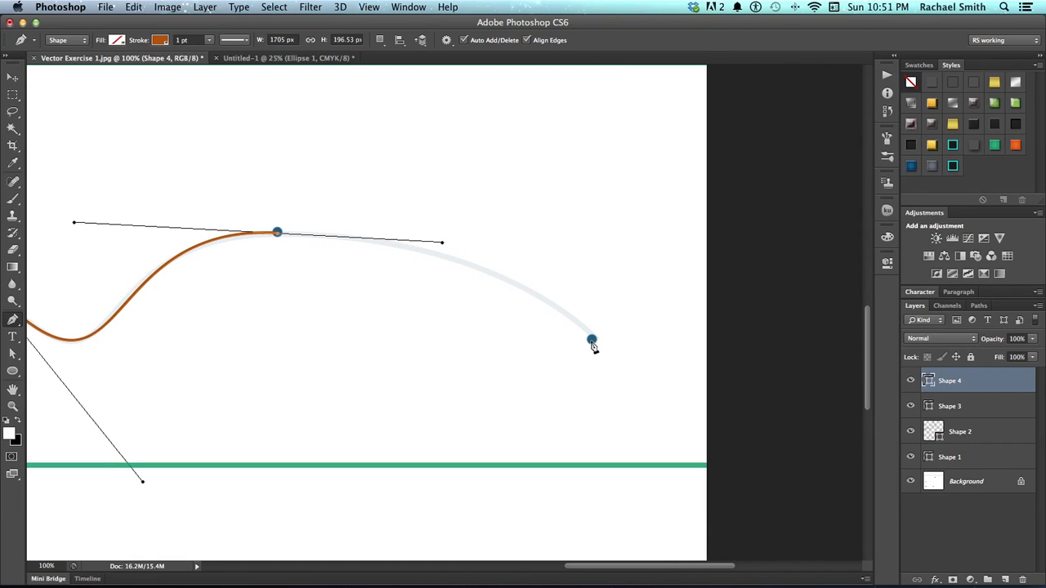
click(592, 342)
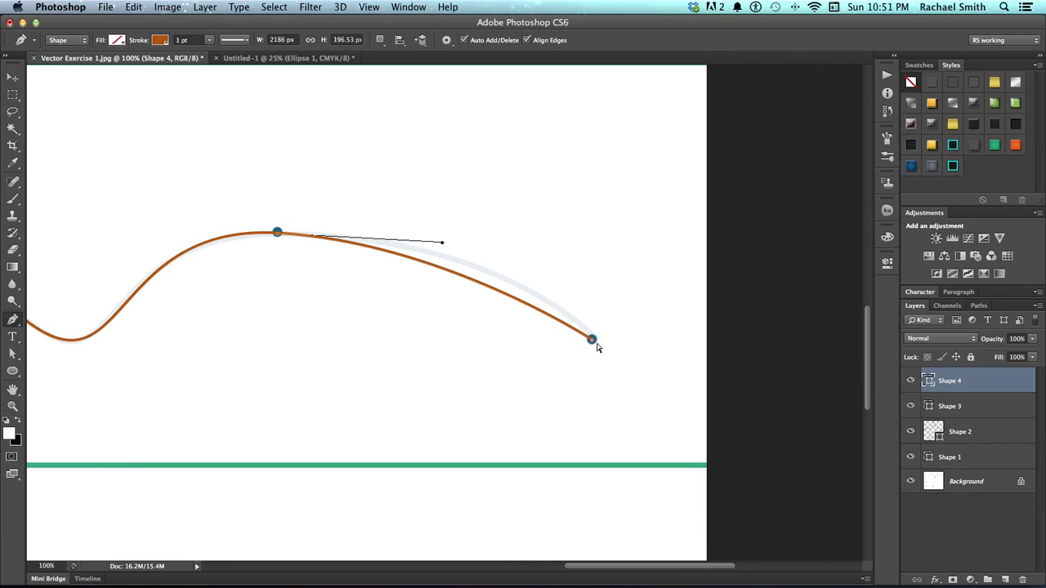
drag(442, 242, 504, 234)
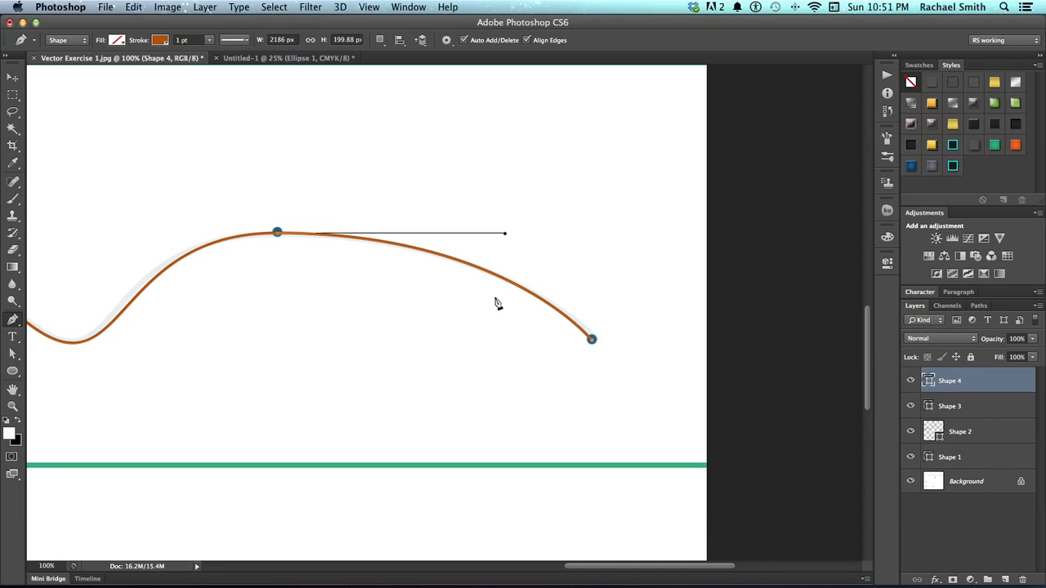
drag(593, 342, 595, 345)
Reveal the direction handles of the anchor at the crest of exercise D's last hump and look over the Pen tool variants
drag(333, 303, 346, 329)
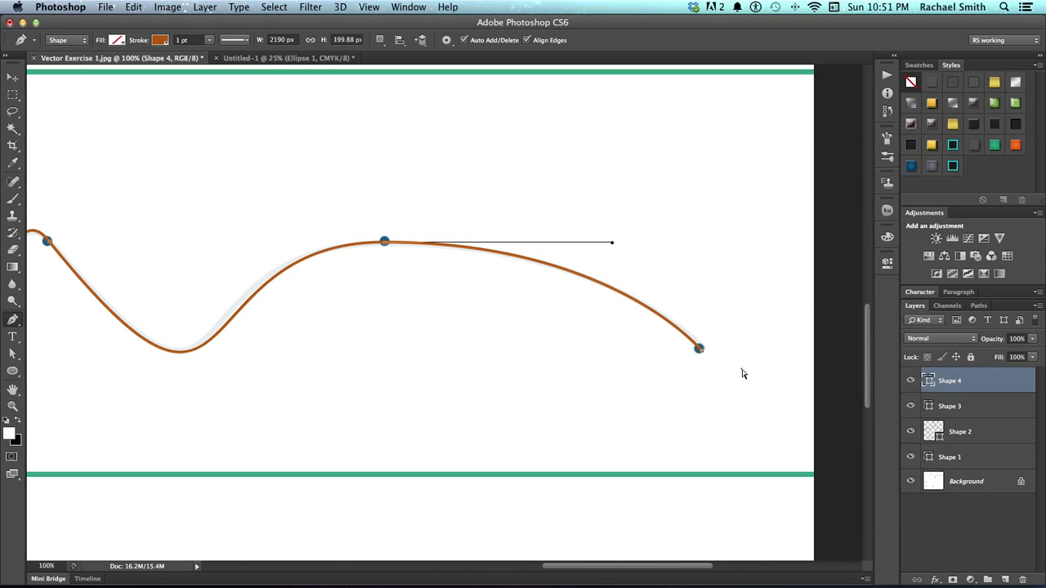
drag(322, 341, 371, 333)
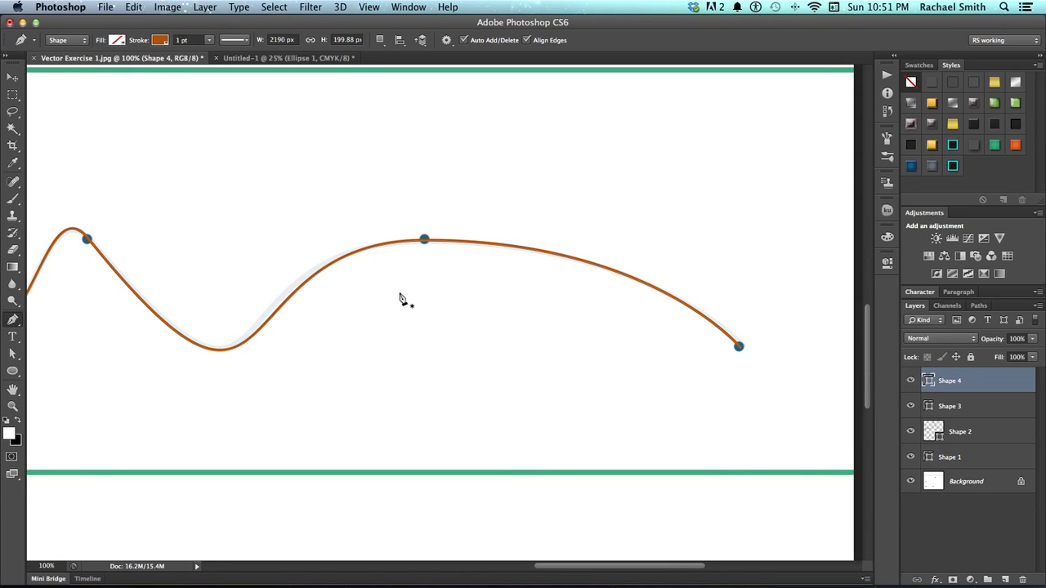
click(425, 241)
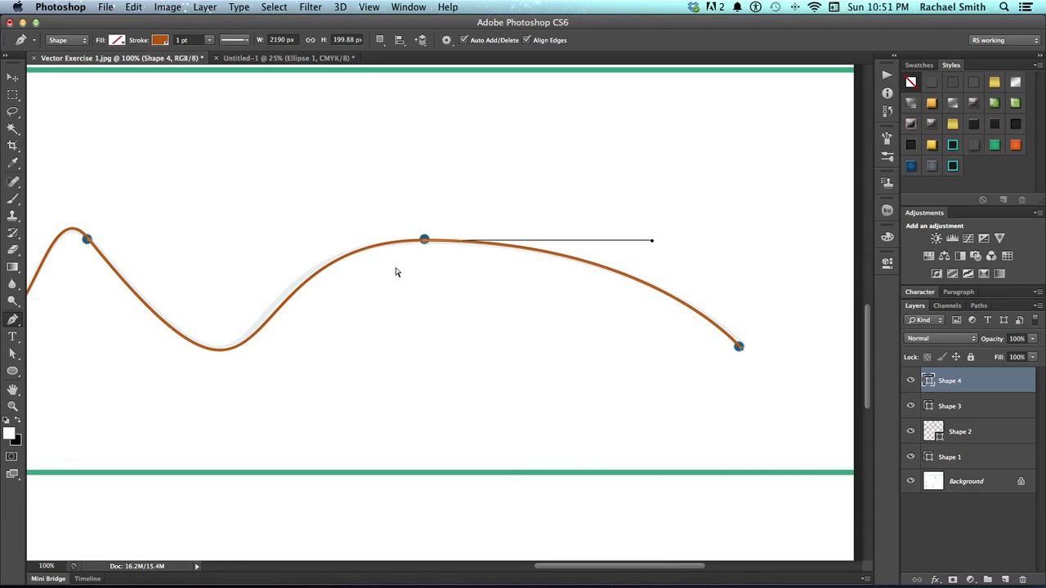
click(423, 242)
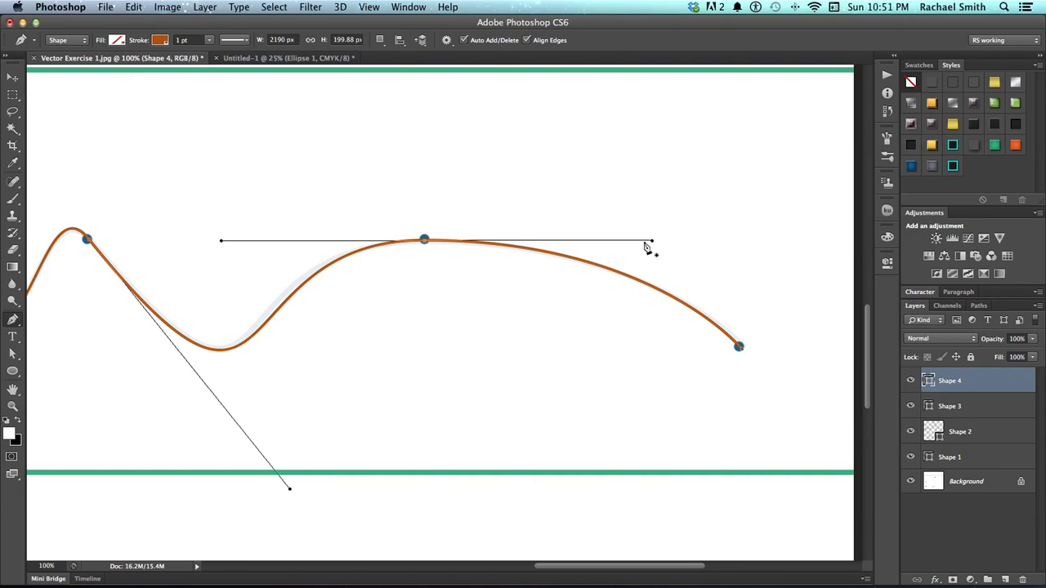
click(12, 320)
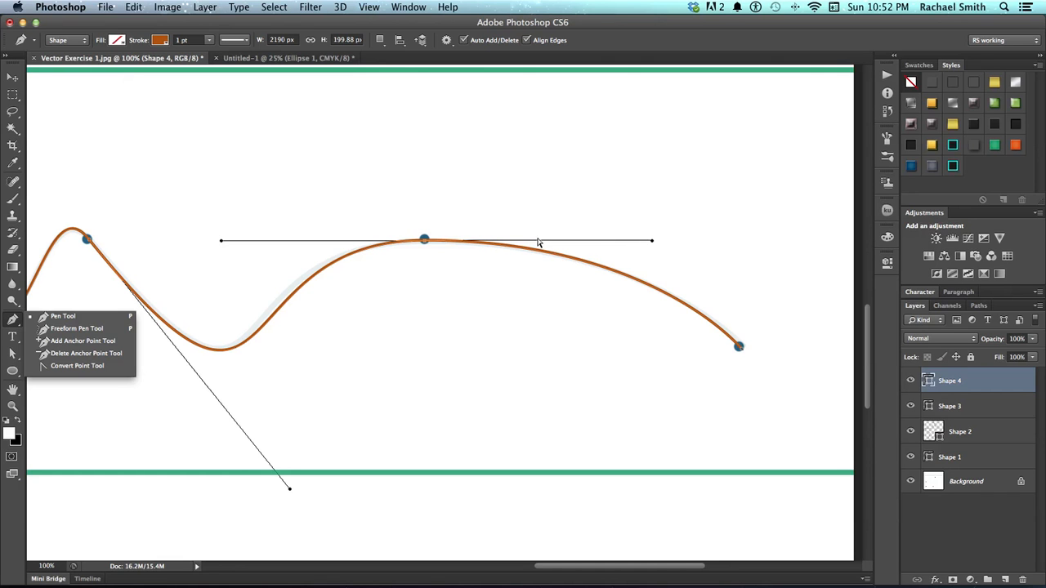
click(439, 255)
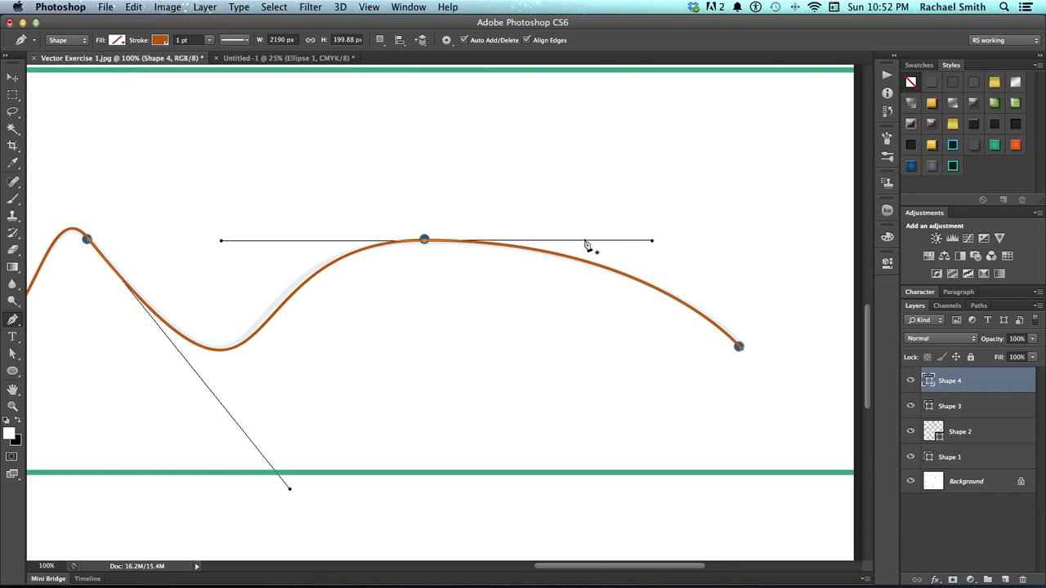
Try deleting the last hump's crest anchor and converting it to a corner point, undoing each change
click(424, 242)
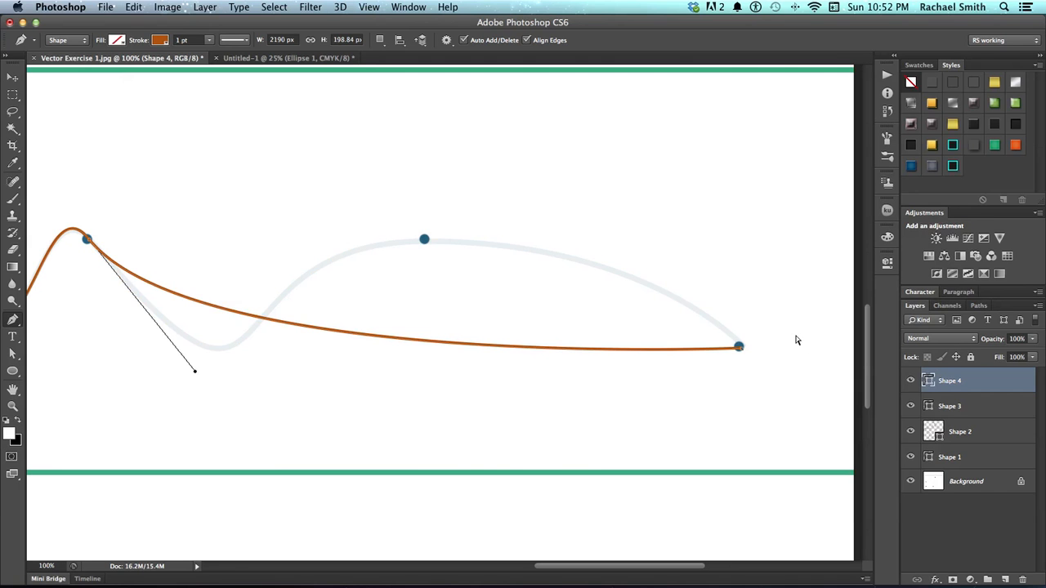
key(ctrl+z)
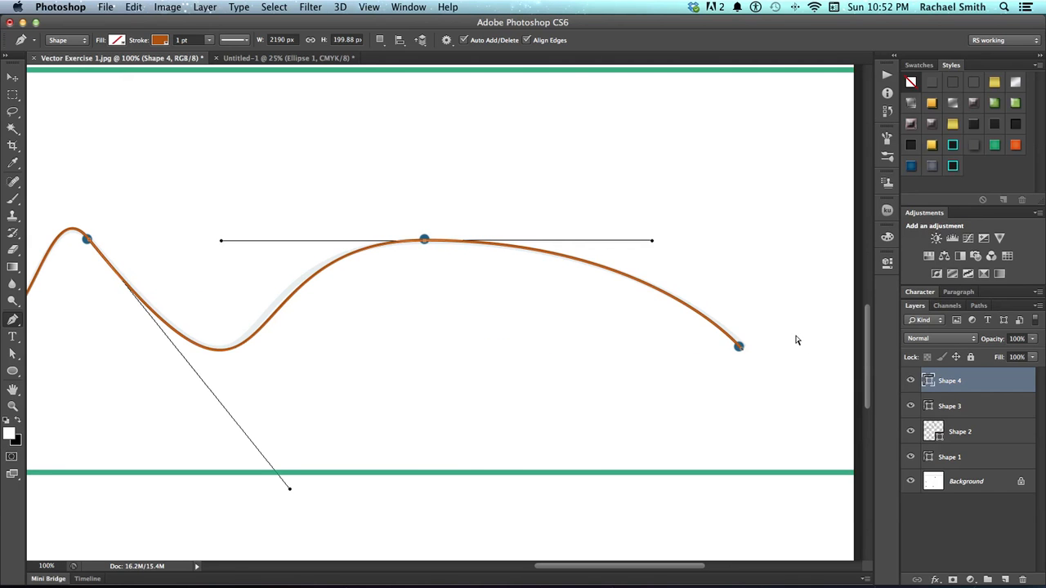
alt+click(424, 240)
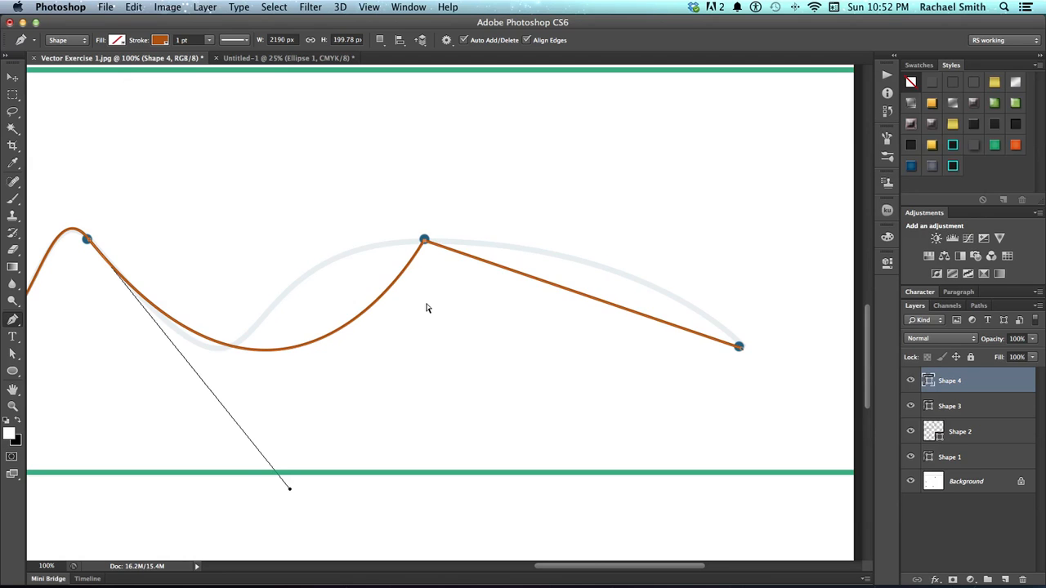
key(super+z)
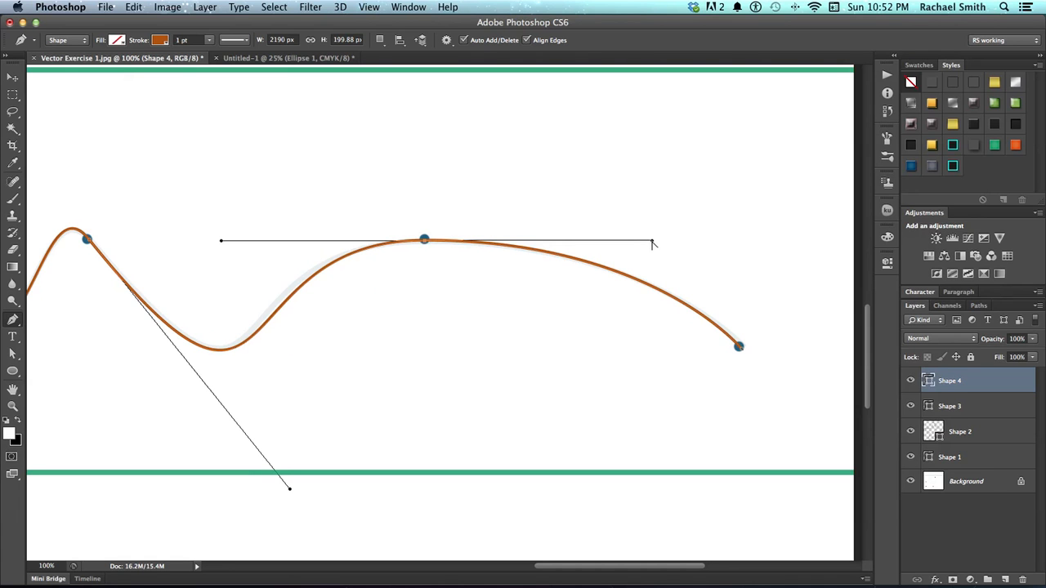
Break the crest anchor's outgoing handle away from its partner, and convert the anchor back to a smooth point with near-horizontal handles matching the guide
mouse_move(652, 243)
mouse_down()
mouse_move(602, 291)
mouse_move(408, 330)
mouse_move(381, 350)
mouse_move(385, 393)
mouse_move(387, 379)
mouse_move(611, 266)
mouse_move(607, 196)
mouse_move(469, 315)
mouse_move(349, 328)
mouse_up()
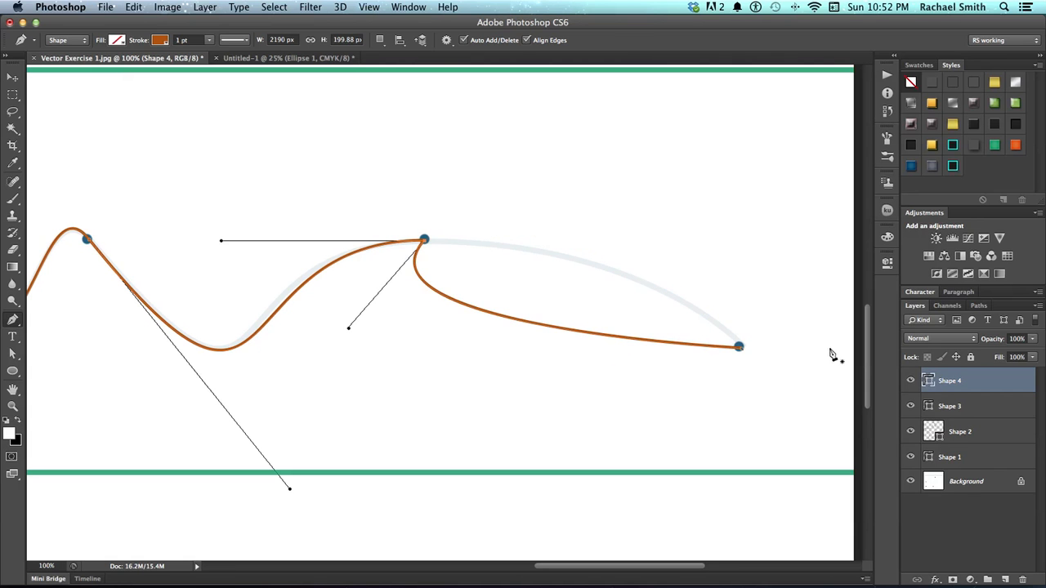
alt+click(424, 240)
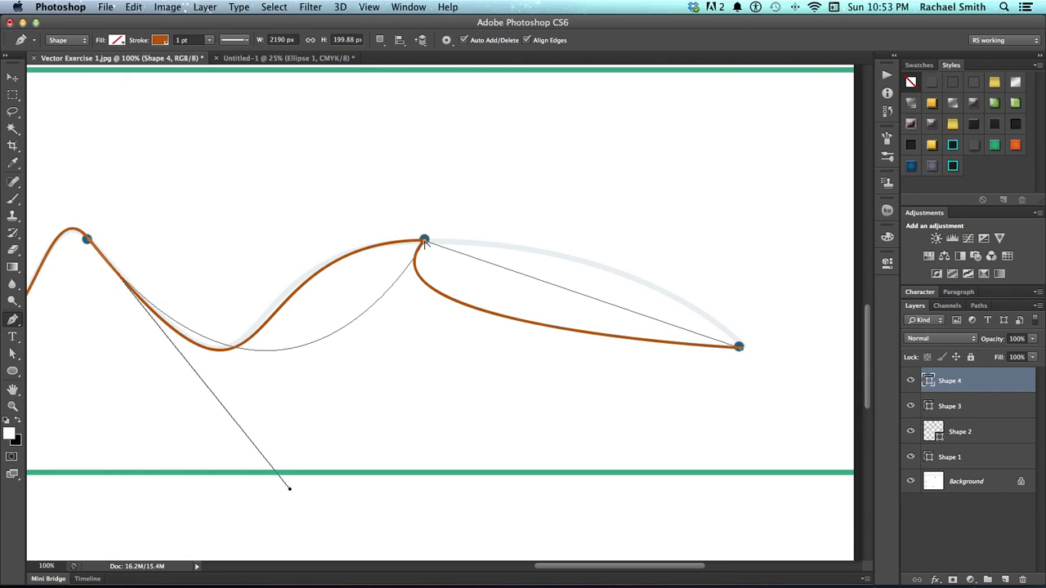
mouse_move(424, 240)
mouse_down()
mouse_move(645, 252)
mouse_move(634, 241)
mouse_up()
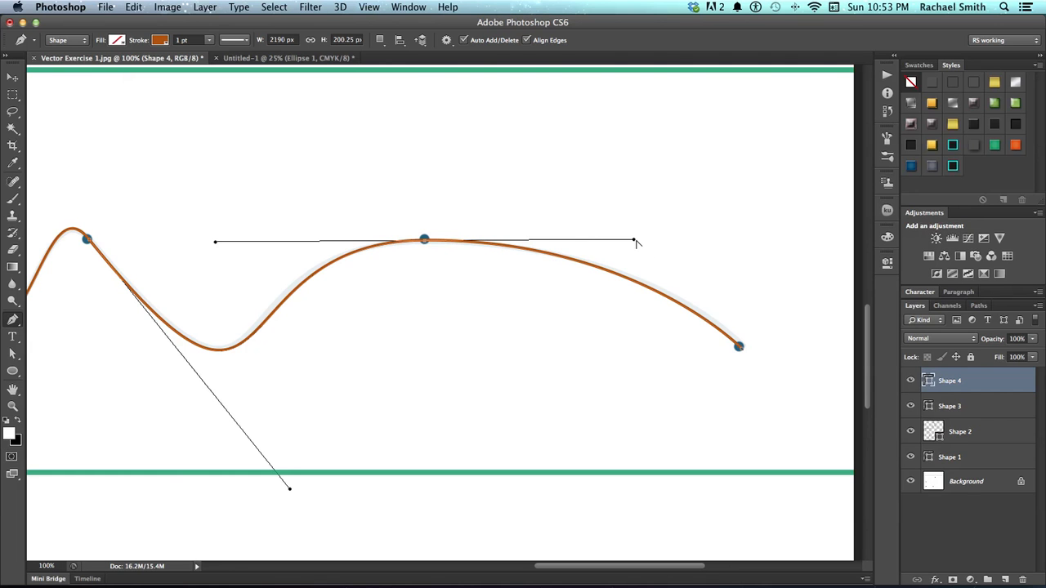
drag(634, 242, 488, 342)
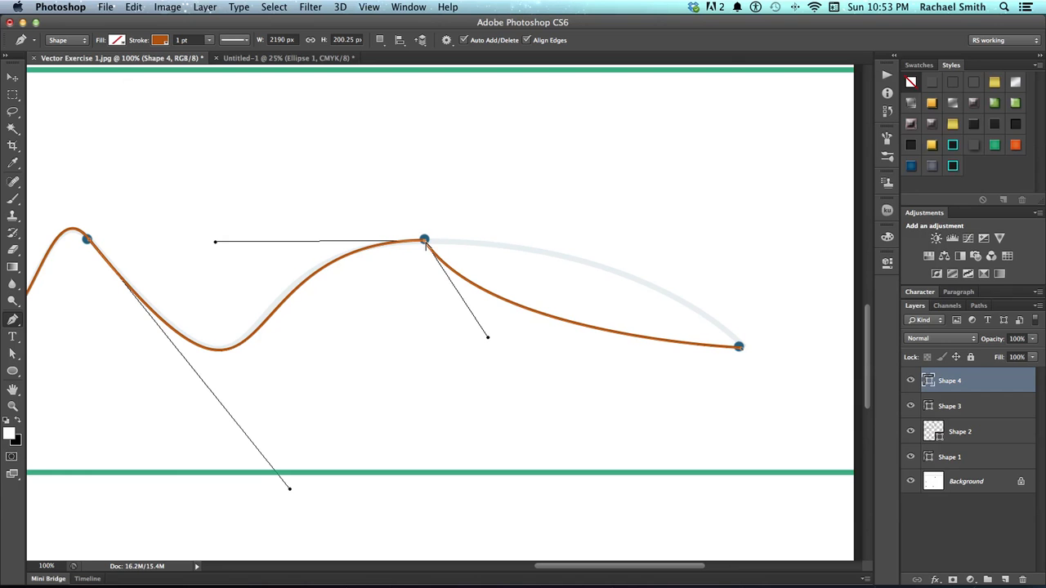
drag(424, 242, 634, 240)
Readjust the outgoing direction handle of the first arch's crest anchor so the descending segment follows the guide
drag(242, 282, 666, 284)
scroll(333, 284, left, 10)
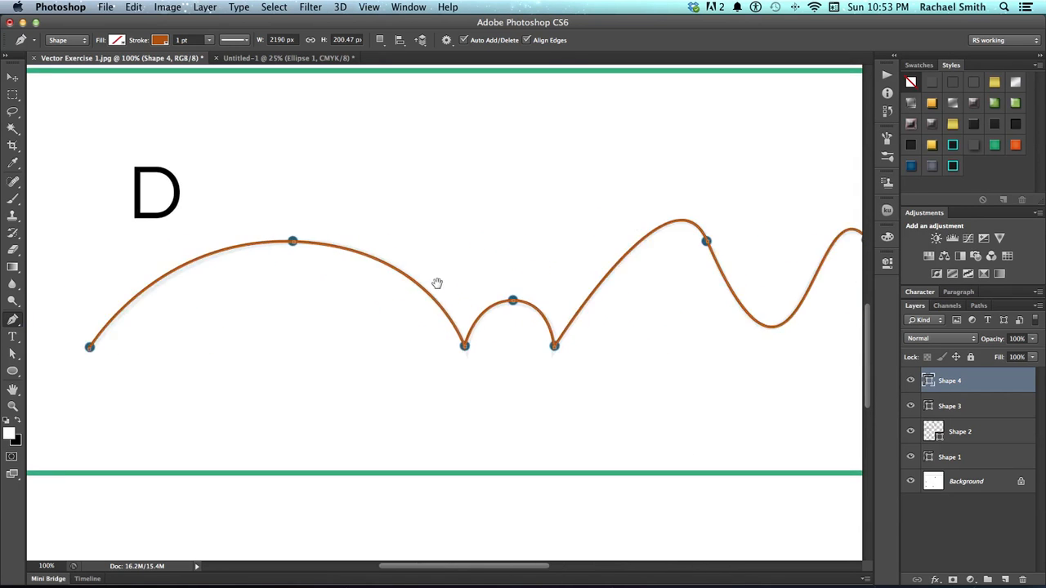
scroll(376, 284, right, 5)
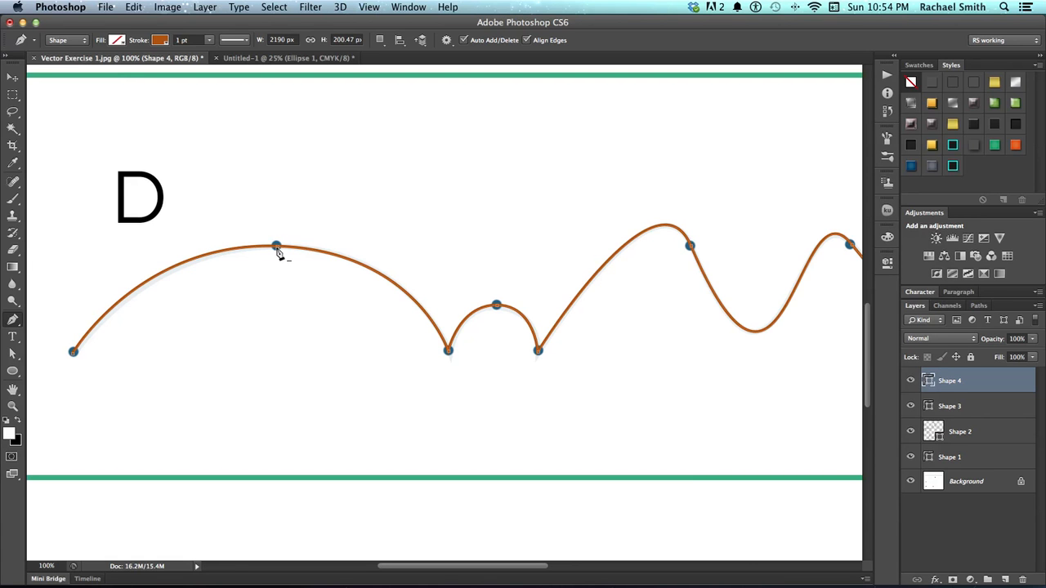
click(374, 273)
mouse_move(373, 274)
mouse_down()
mouse_move(323, 331)
mouse_move(374, 273)
mouse_move(420, 252)
mouse_move(372, 275)
mouse_up()
click(373, 272)
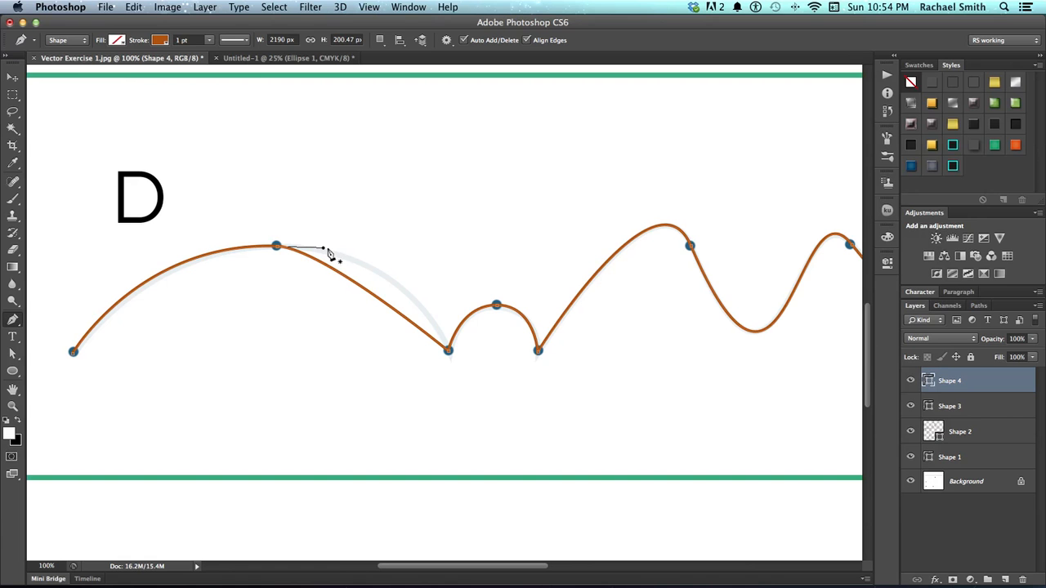
drag(324, 251, 410, 247)
Examine the whole exercise D path against its guide at 50% zoom
drag(374, 329, 164, 327)
drag(621, 333, 269, 320)
drag(743, 347, 841, 334)
drag(179, 329, 398, 330)
key(z)
alt+click(389, 332)
alt+click(388, 331)
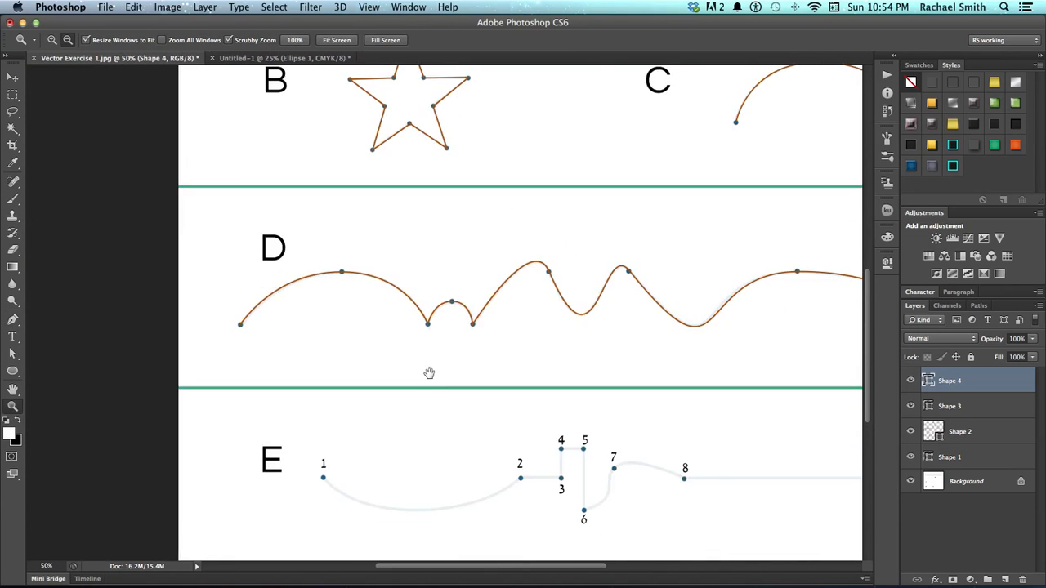
drag(429, 374, 303, 334)
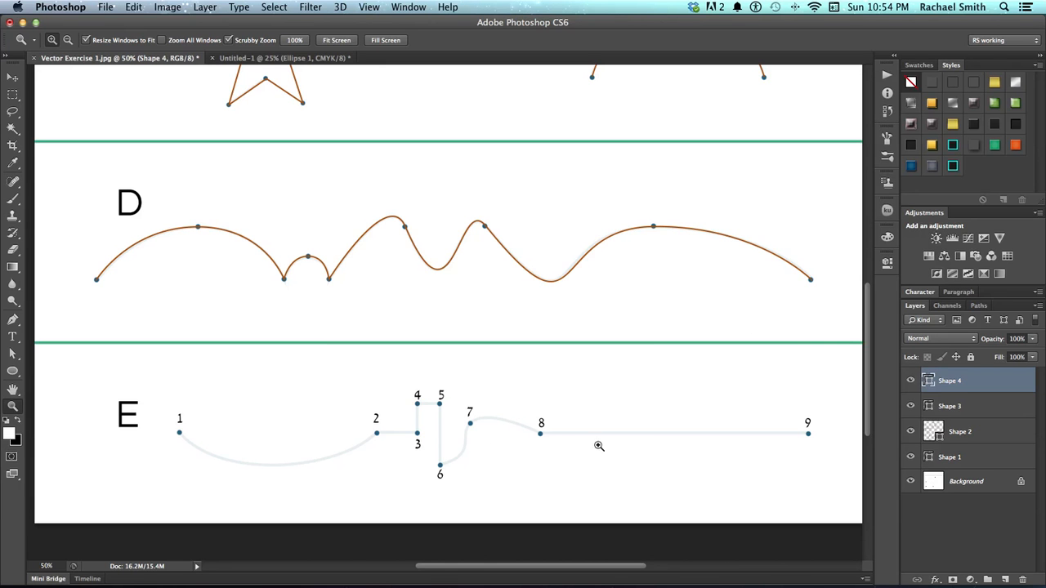
Start a new path at dot 1 of exercise E and curve it along the sagging guide to a smooth point centred on dot 2
drag(444, 455, 441, 389)
click(225, 389)
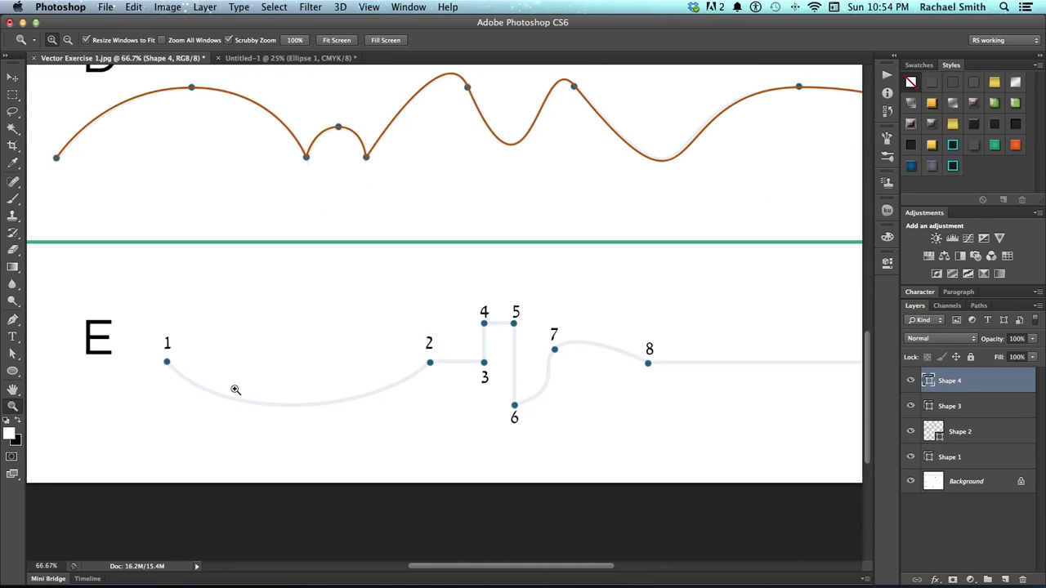
key(p)
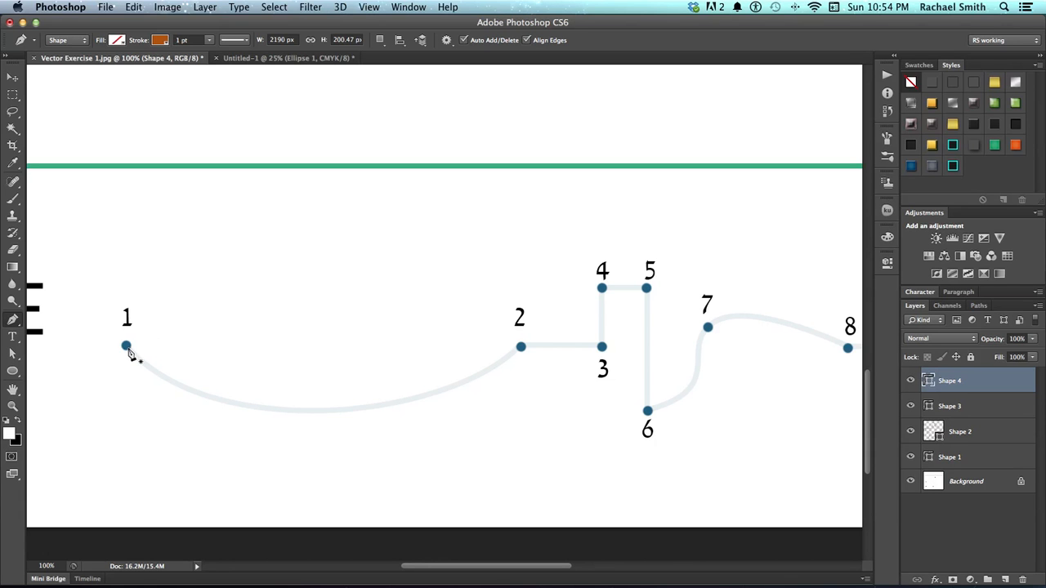
click(126, 346)
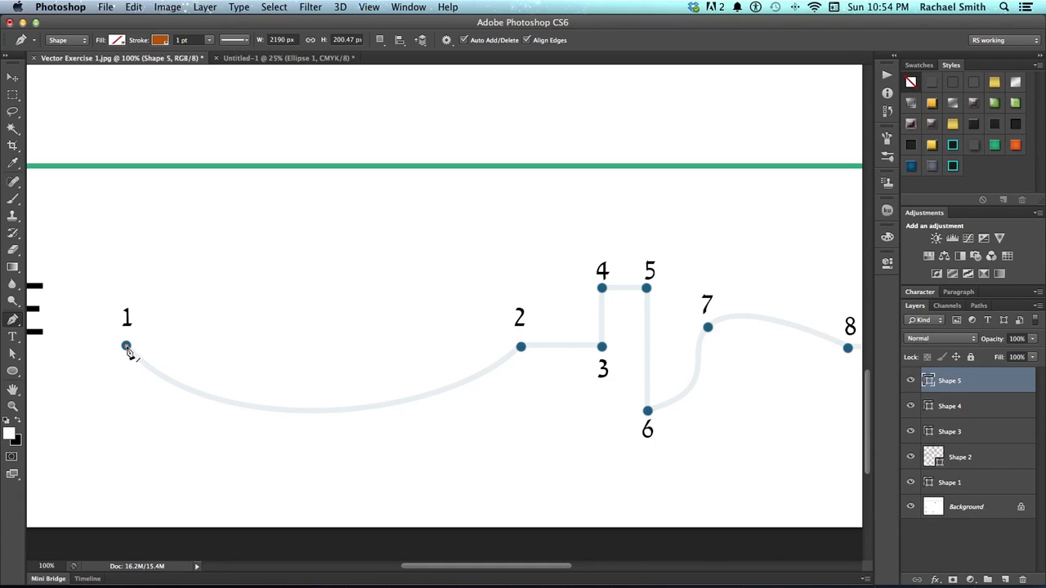
drag(128, 349, 204, 425)
mouse_move(521, 348)
mouse_down()
mouse_move(600, 268)
mouse_move(641, 249)
mouse_move(648, 259)
mouse_up()
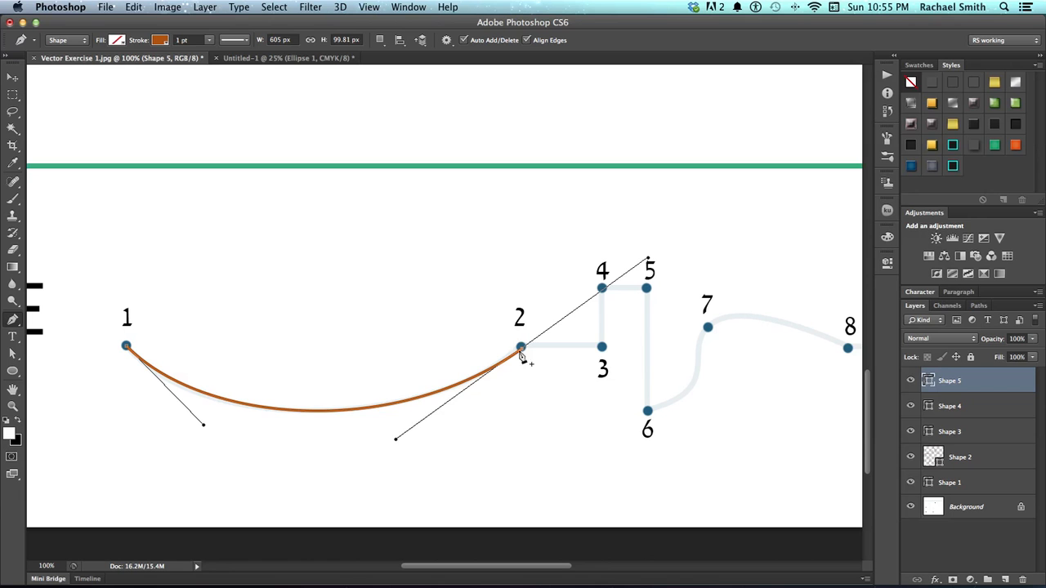
drag(523, 351, 521, 349)
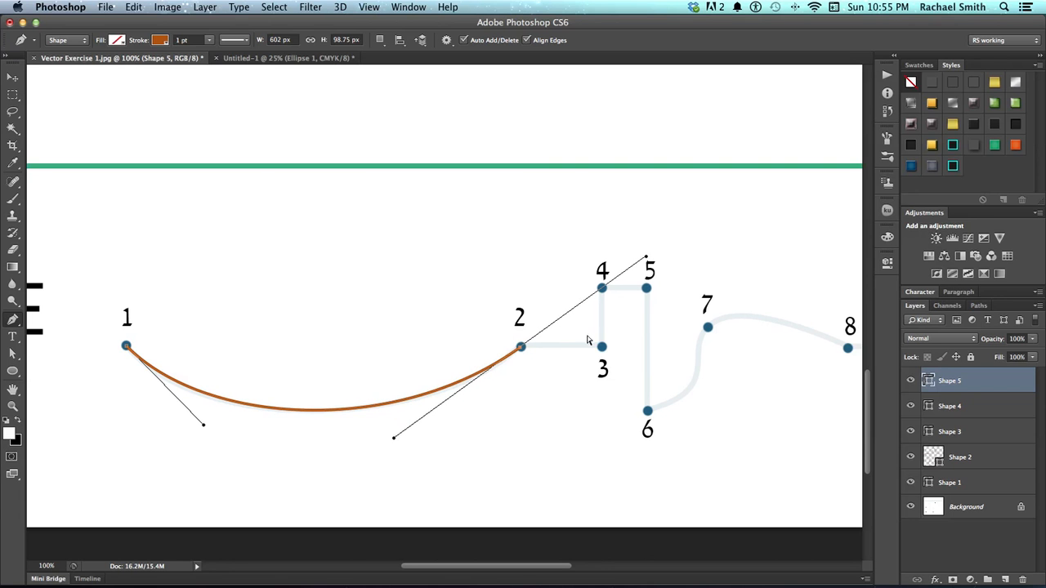
Remove the outgoing handle at dot 2 and extend the path with straight segments through dots 3, 4, 5 and 6
click(521, 348)
click(602, 347)
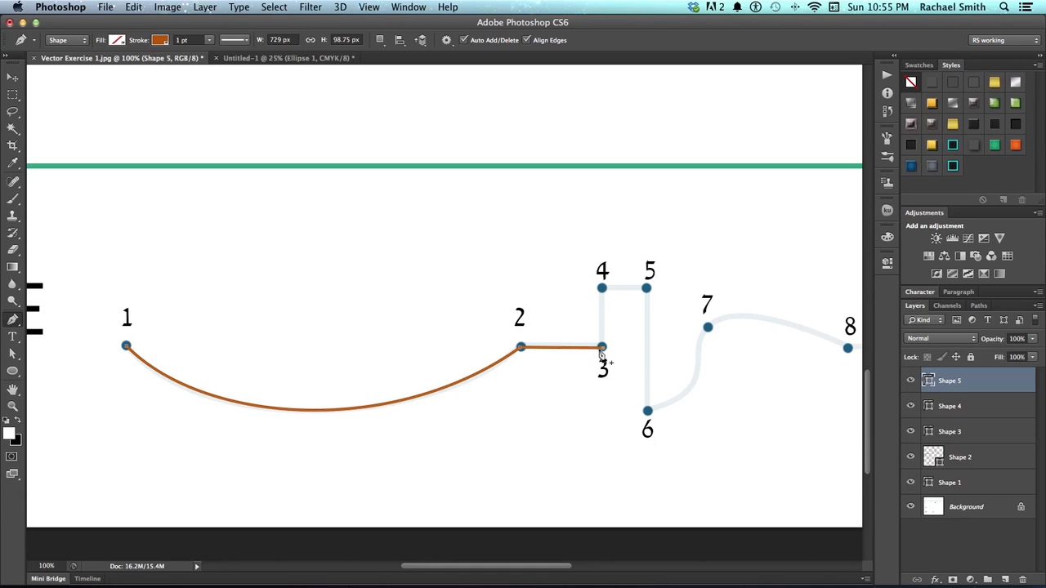
click(602, 288)
click(647, 288)
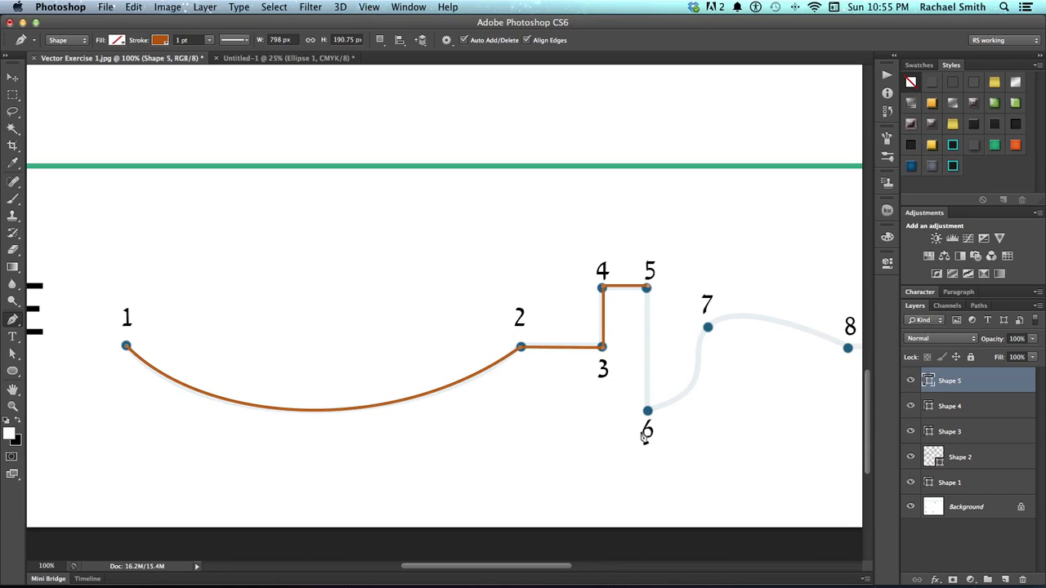
click(647, 411)
Add a smooth point at dot 7 and pull a handle out of dot 6, bending the segment between them towards the guide
drag(673, 421, 528, 431)
key(super+z)
scroll(660, 431, right, 5)
scroll(660, 431, up, 1)
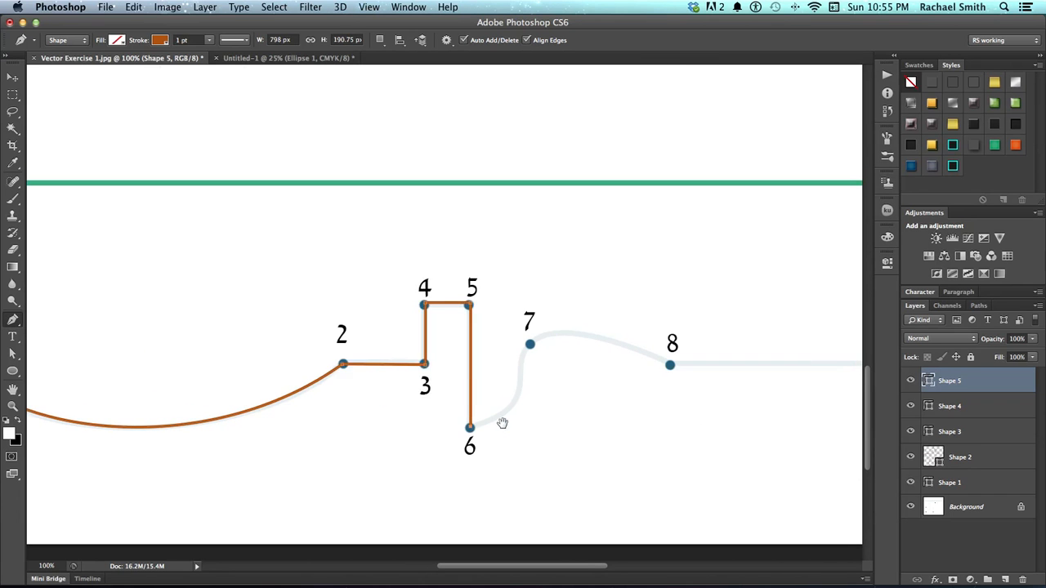
drag(516, 348, 575, 277)
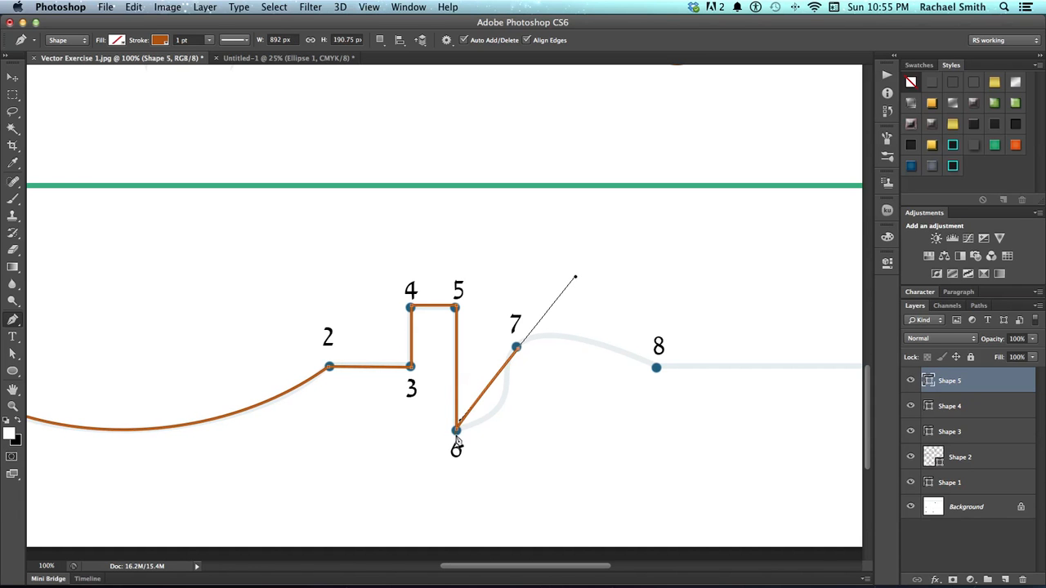
mouse_move(457, 431)
mouse_down()
mouse_move(468, 445)
mouse_move(472, 433)
mouse_move(515, 422)
mouse_move(455, 415)
mouse_up()
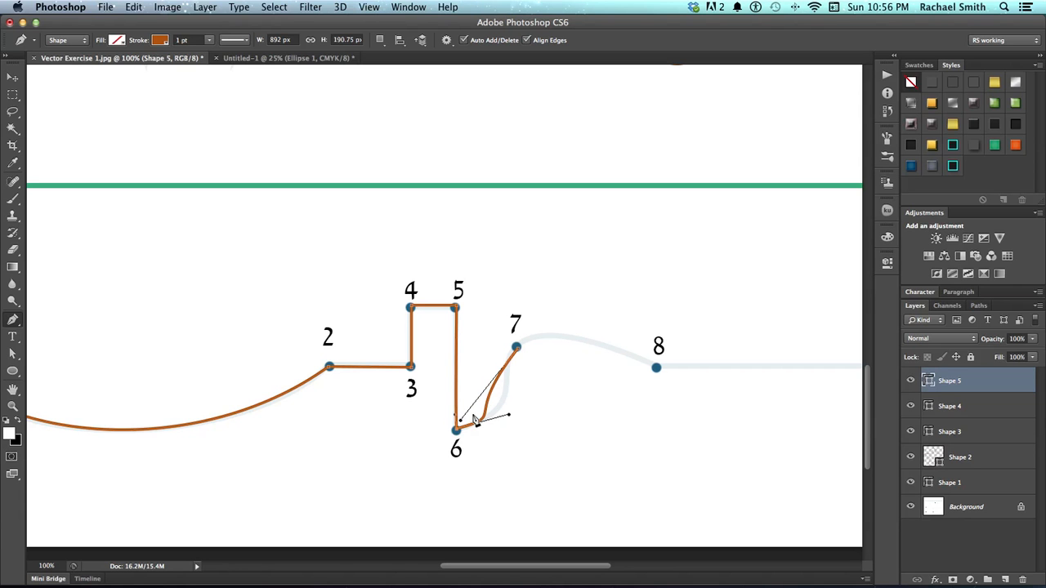
drag(461, 423, 513, 371)
Refine the handles at dots 6 and 7 and nudge the dot 7 anchor into place to fit the S-shaped guide
click(517, 348)
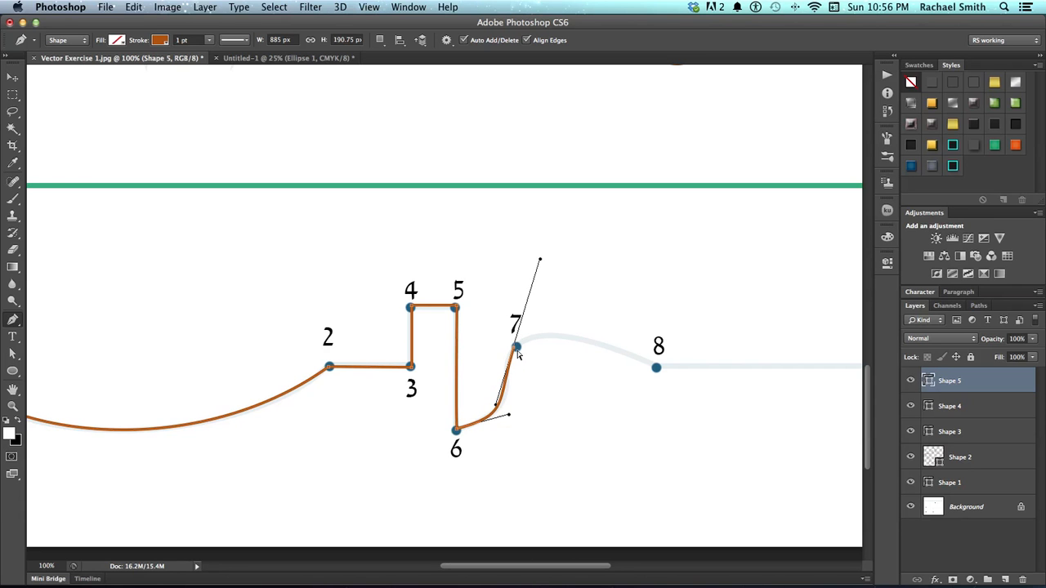
drag(515, 418, 519, 412)
drag(513, 347, 515, 346)
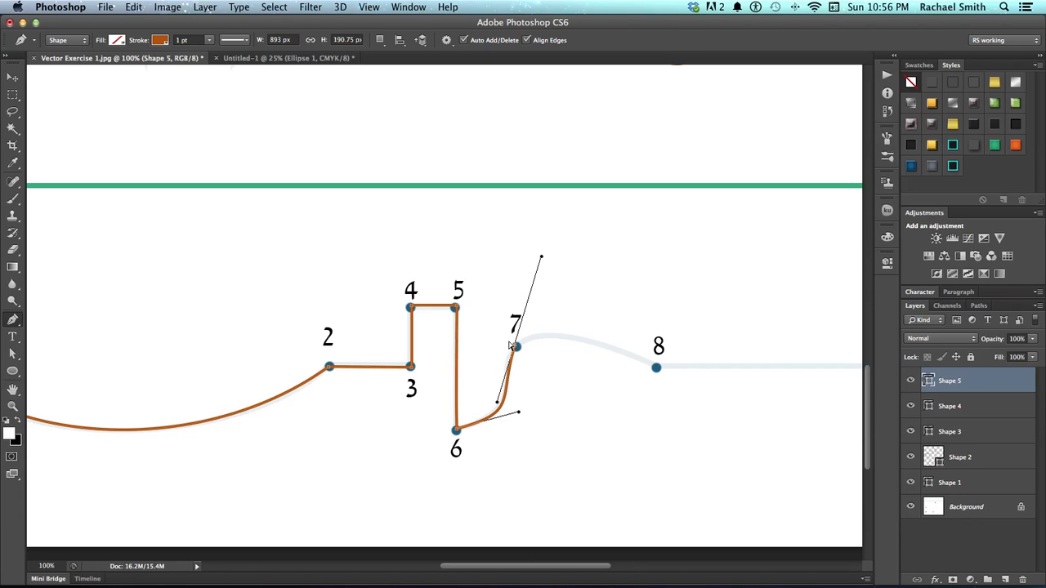
drag(541, 257, 555, 277)
mouse_move(518, 412)
mouse_down()
mouse_move(531, 414)
mouse_move(527, 405)
mouse_up()
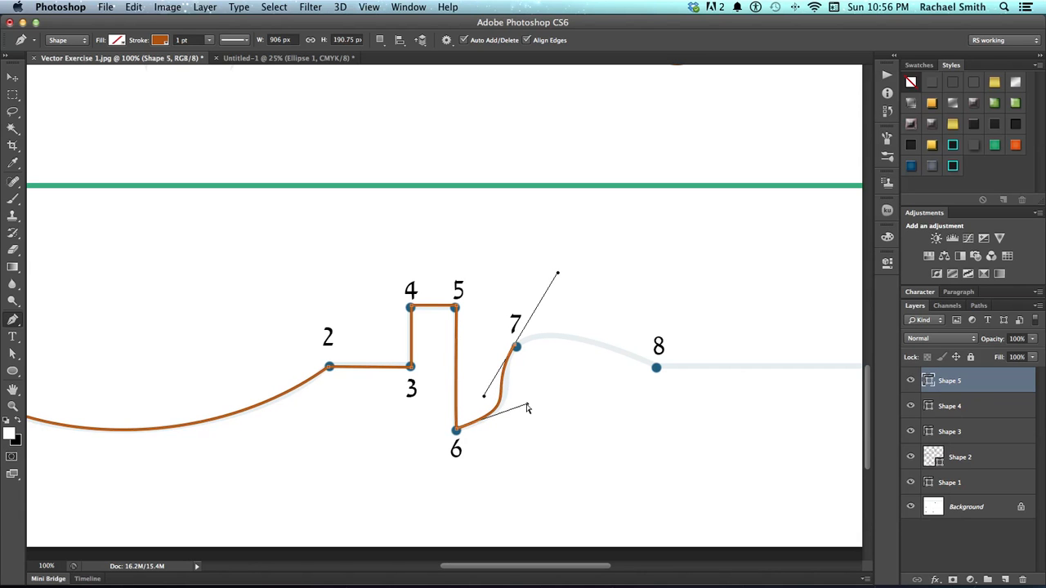
drag(516, 349, 517, 349)
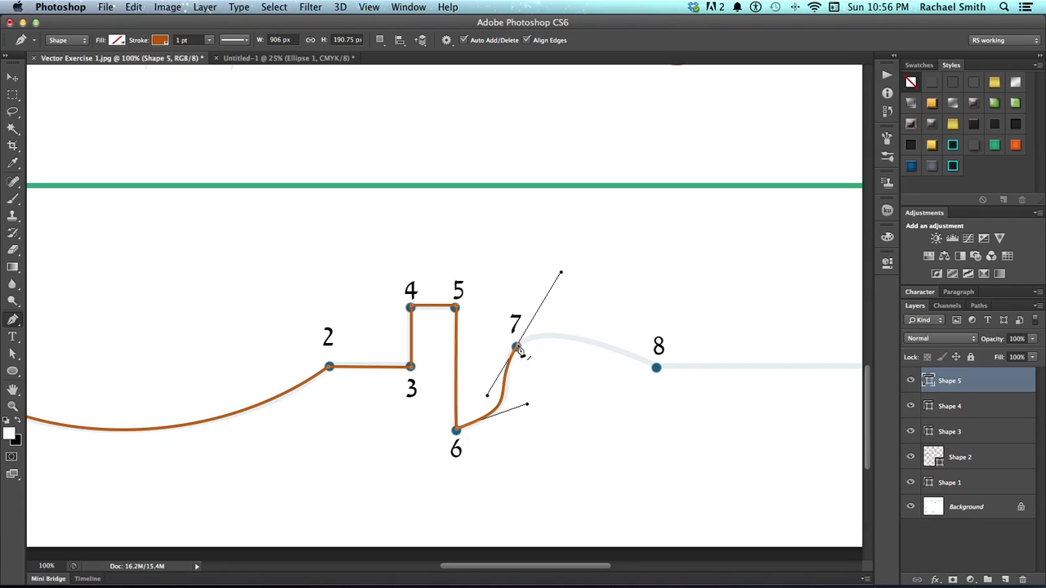
Extend the path to dot 8 and shorten dot 7's outgoing handle so the low hump follows the guide
click(657, 370)
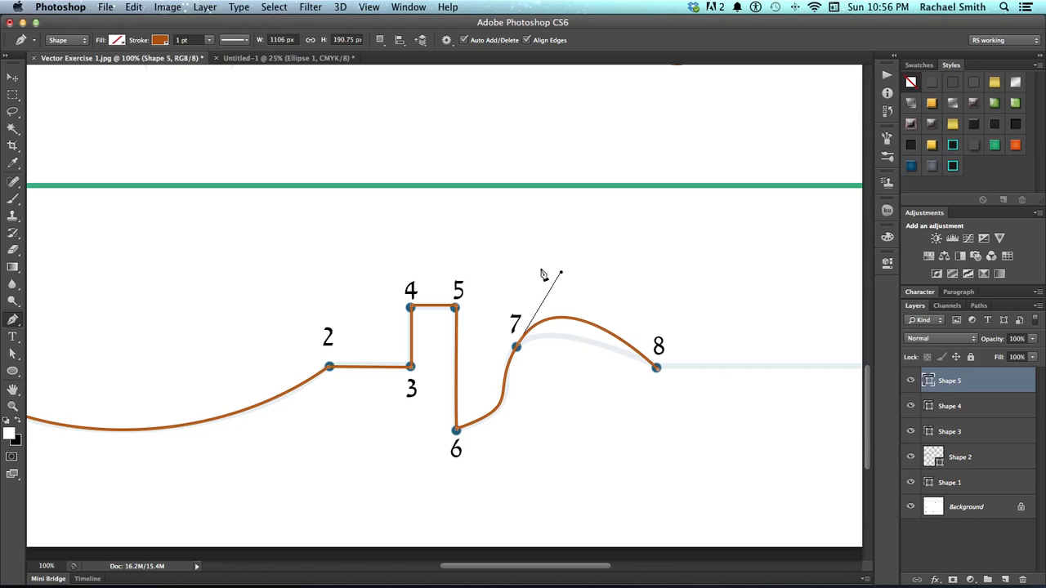
drag(560, 273, 544, 308)
ctrl+click(503, 393)
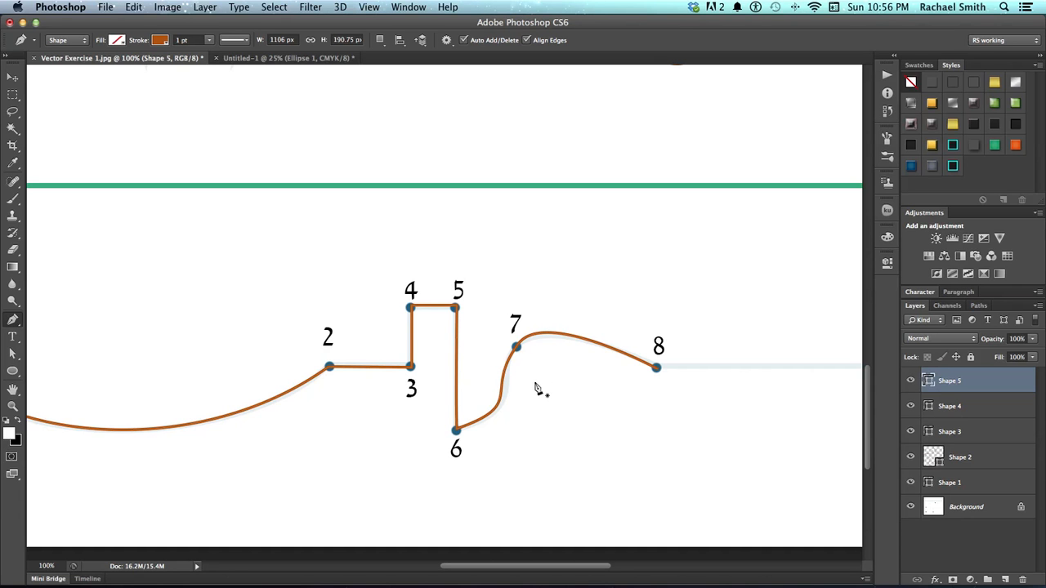
Select the anchor at dot 7 and adjust the handles between dots 6 and 7 to fit the S-shaped guide
super+click(530, 338)
super+click(513, 360)
super+click(517, 349)
drag(482, 393, 535, 405)
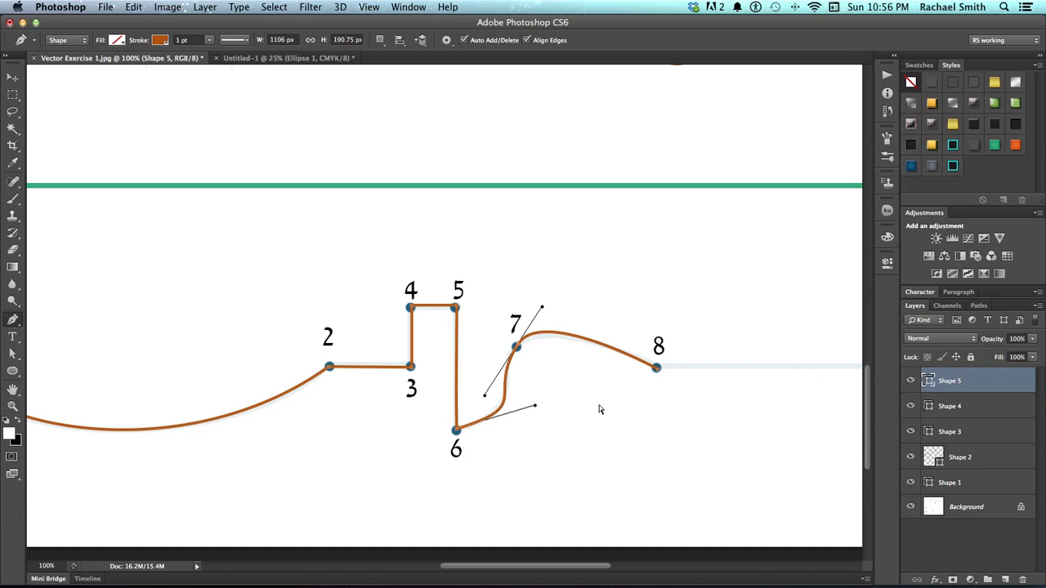
Resume the path at dot 8 and extend it with a straight segment to dot 9
scroll(550, 381, right, 10)
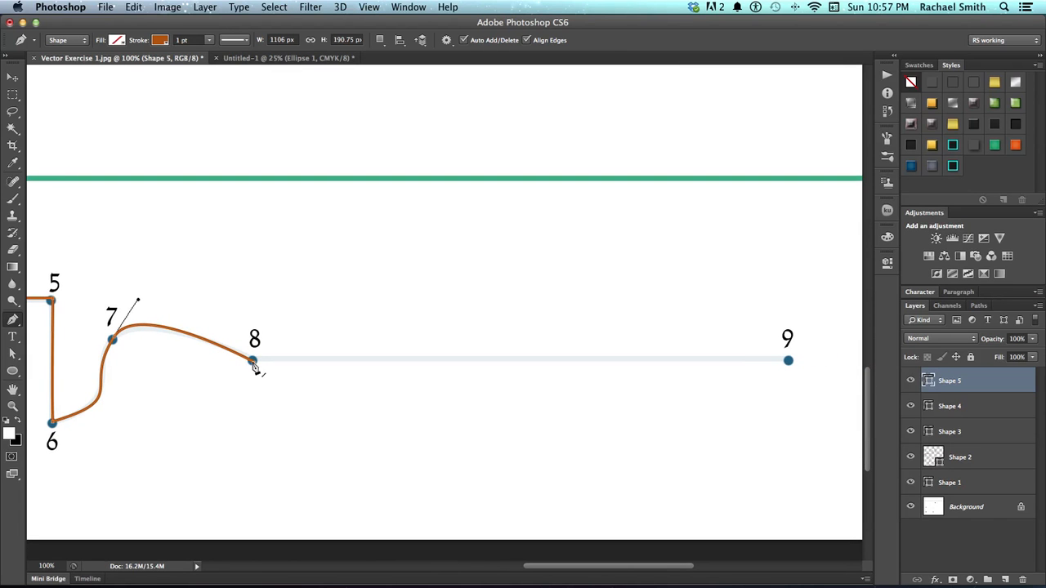
key(super+z)
drag(252, 373, 431, 392)
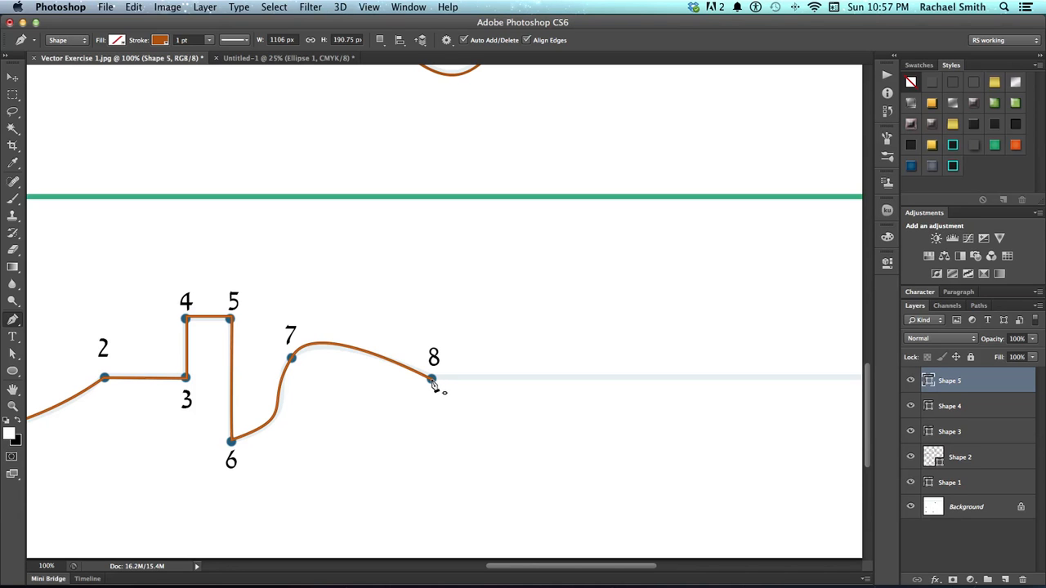
click(433, 380)
drag(599, 375, 346, 369)
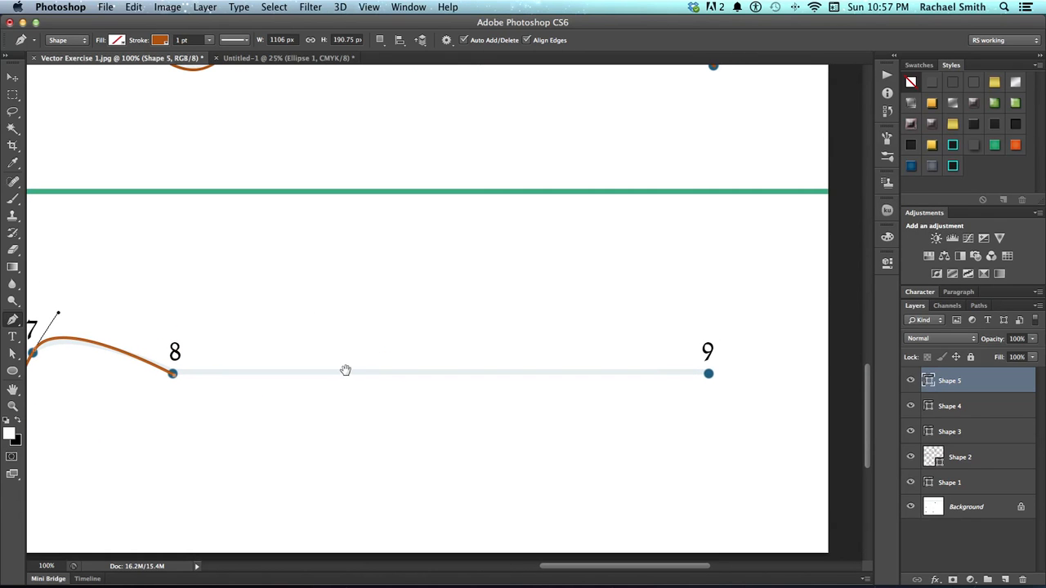
click(708, 374)
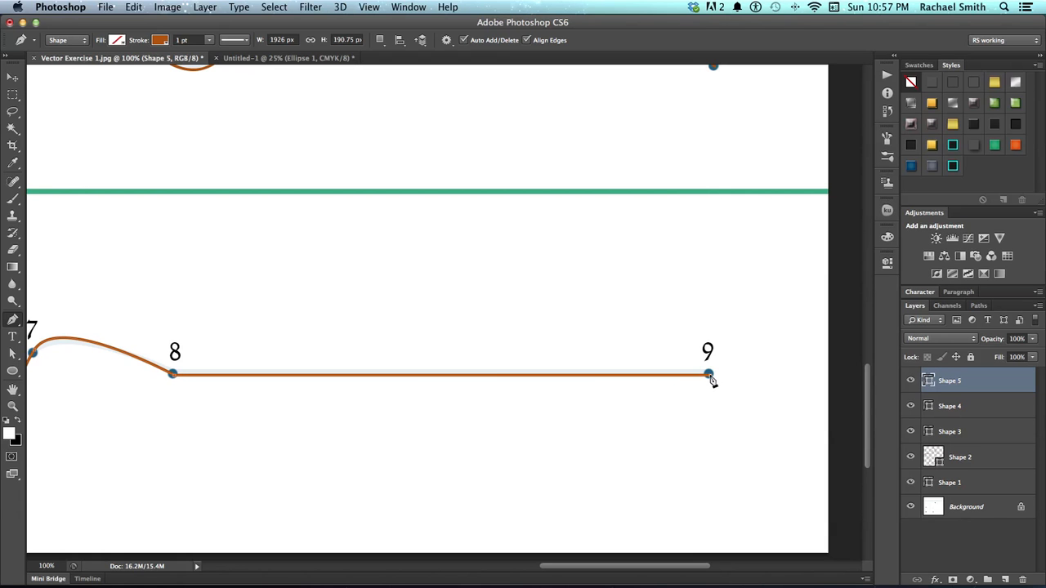
Fine-tune both handles of dot 7 and the outgoing handle of dot 6 to bring the curve closer to the guide
drag(490, 366, 723, 375)
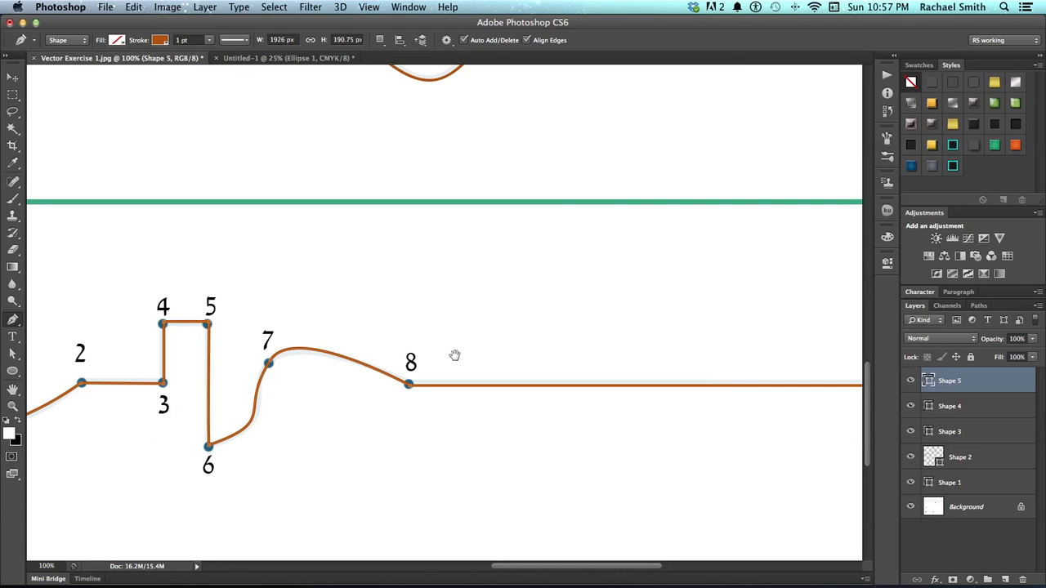
drag(455, 355, 703, 365)
ctrl+click(509, 384)
ctrl+click(520, 371)
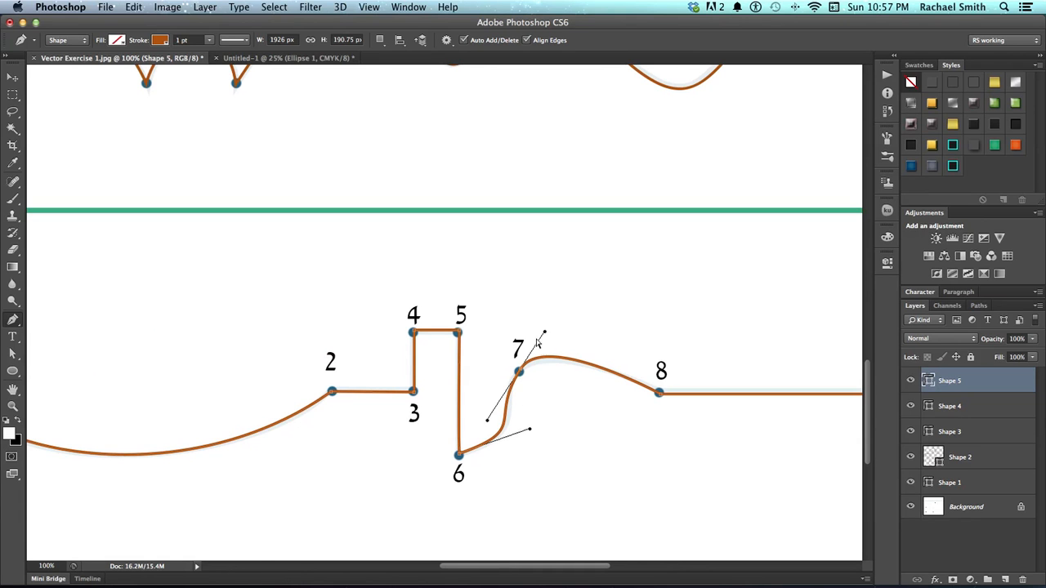
mouse_move(546, 335)
mouse_down()
mouse_move(553, 344)
mouse_move(549, 337)
mouse_up()
drag(529, 430, 536, 434)
mouse_move(480, 415)
mouse_down()
mouse_move(488, 427)
mouse_move(487, 417)
mouse_up()
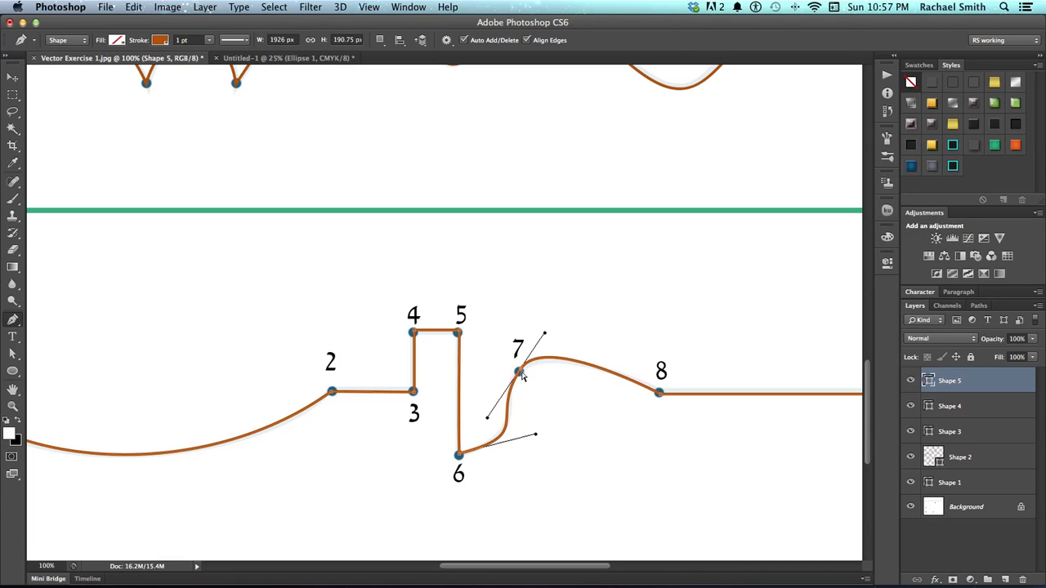
Delete the anchors at dots 9, 8, 7 and 6 so that the path ends at dot 5
drag(584, 392, 199, 383)
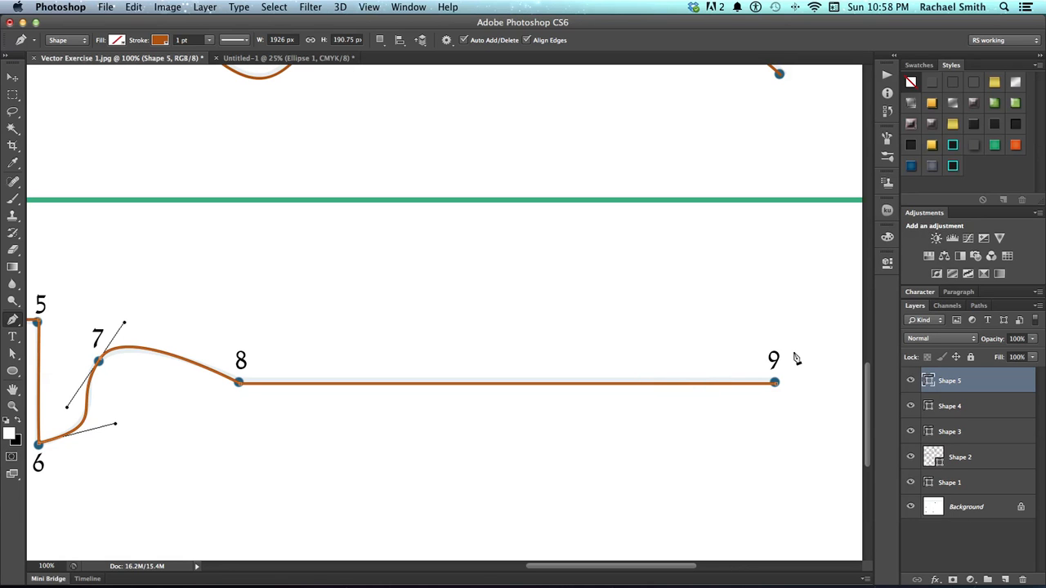
click(777, 386)
drag(800, 361, 760, 409)
drag(793, 361, 721, 416)
key(Delete)
scroll(708, 434, left, 5)
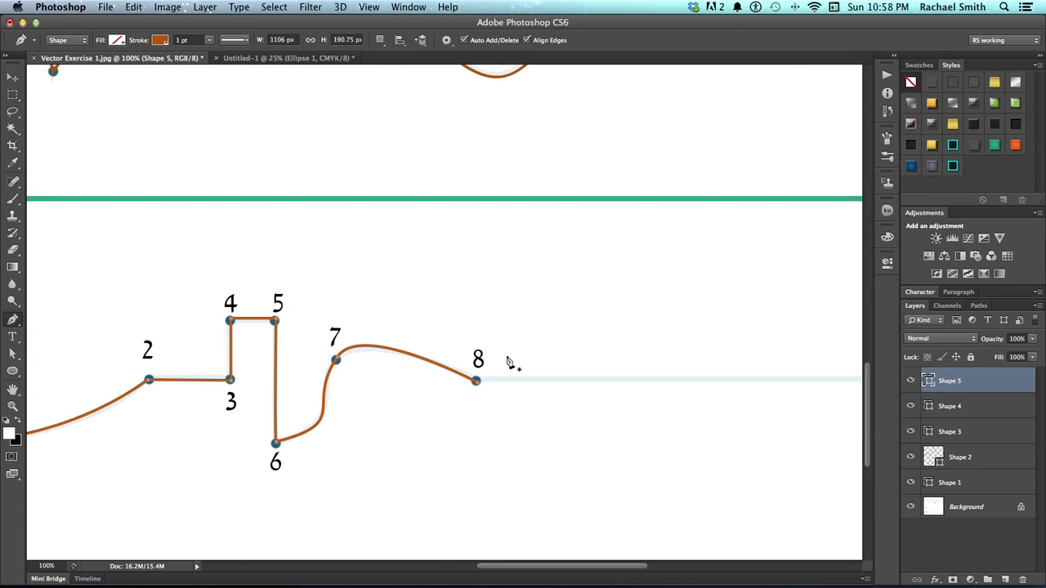
drag(517, 329, 315, 403)
key(Delete)
drag(332, 488, 249, 417)
key(Delete)
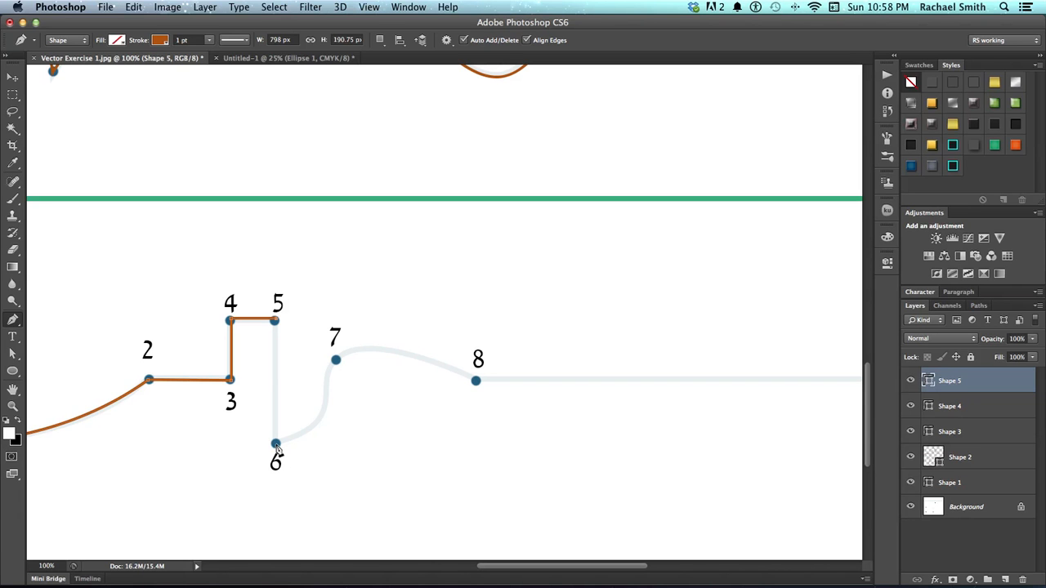
Redraw the path with an outgoing handle at dot 6, a smooth point at dot 7 and an end point at dot 8
drag(276, 446, 358, 437)
drag(335, 359, 368, 333)
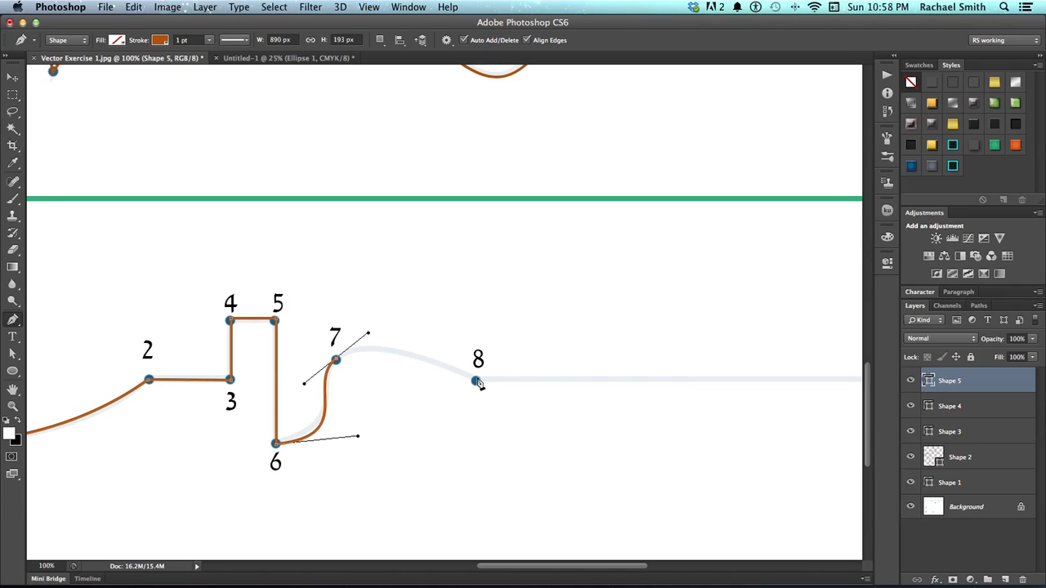
click(476, 381)
Continue the path from dot 8 with a straight segment ending at dot 9
drag(574, 408, 468, 429)
key(super+z)
drag(550, 420, 483, 395)
click(740, 381)
drag(328, 398, 158, 414)
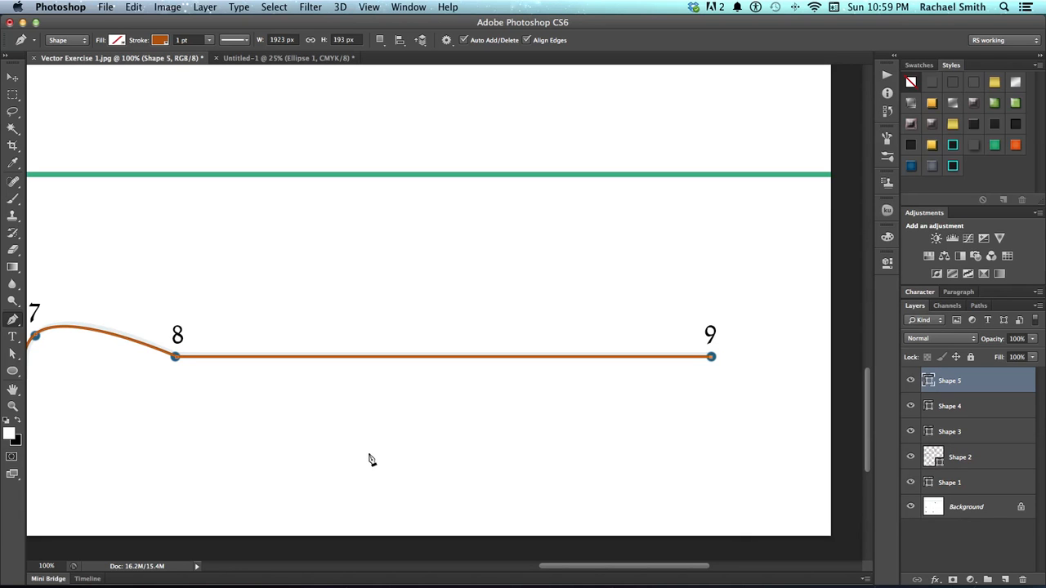
Review the finished path of exercise E, then zoom out until the whole sheet with exercises A to E is shown
key(space)
drag(275, 438, 591, 441)
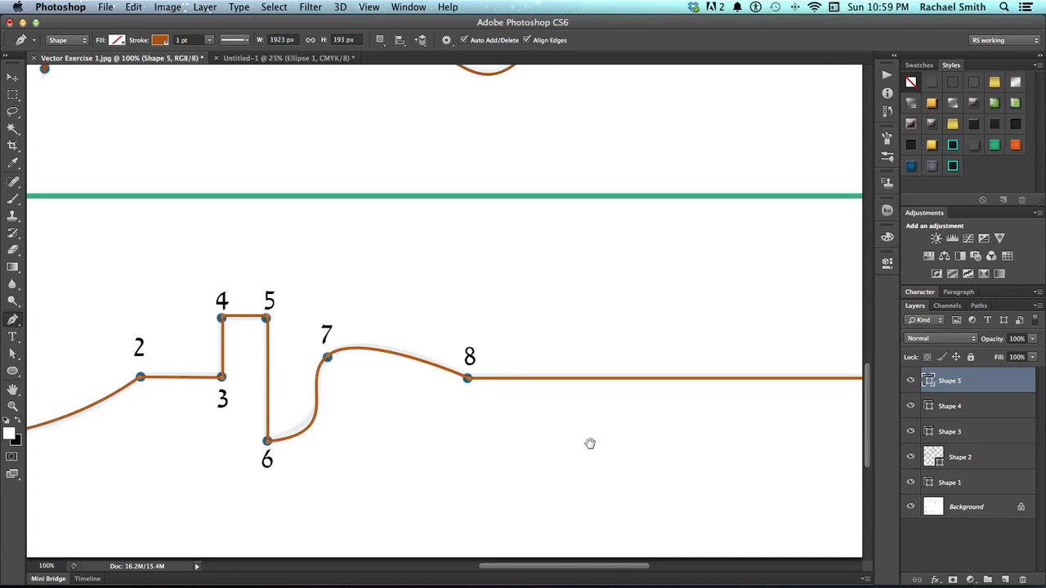
drag(441, 448, 366, 440)
key(z)
alt+click(510, 445)
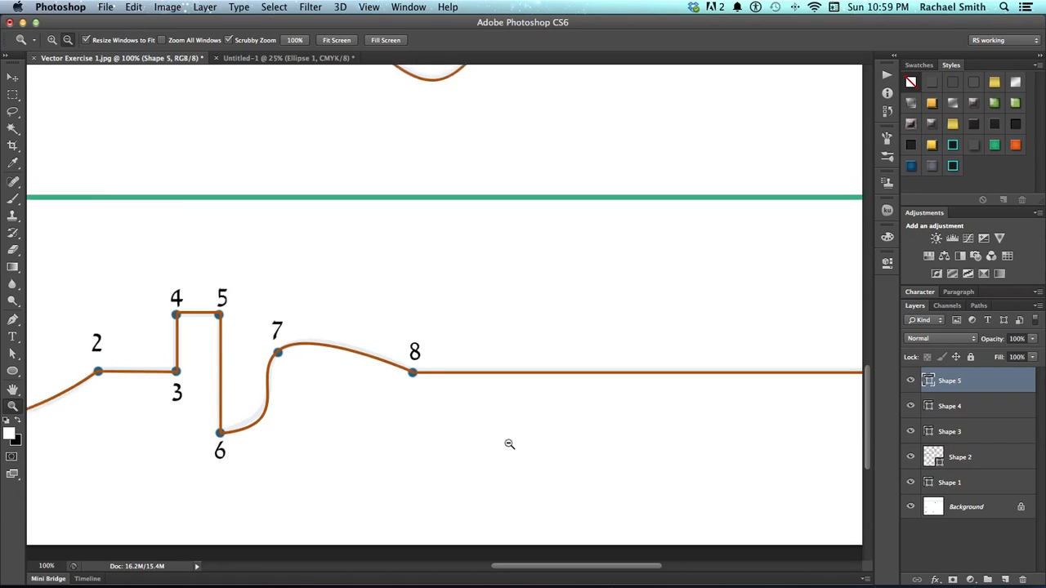
key(space)
drag(451, 441, 561, 513)
alt+click(558, 499)
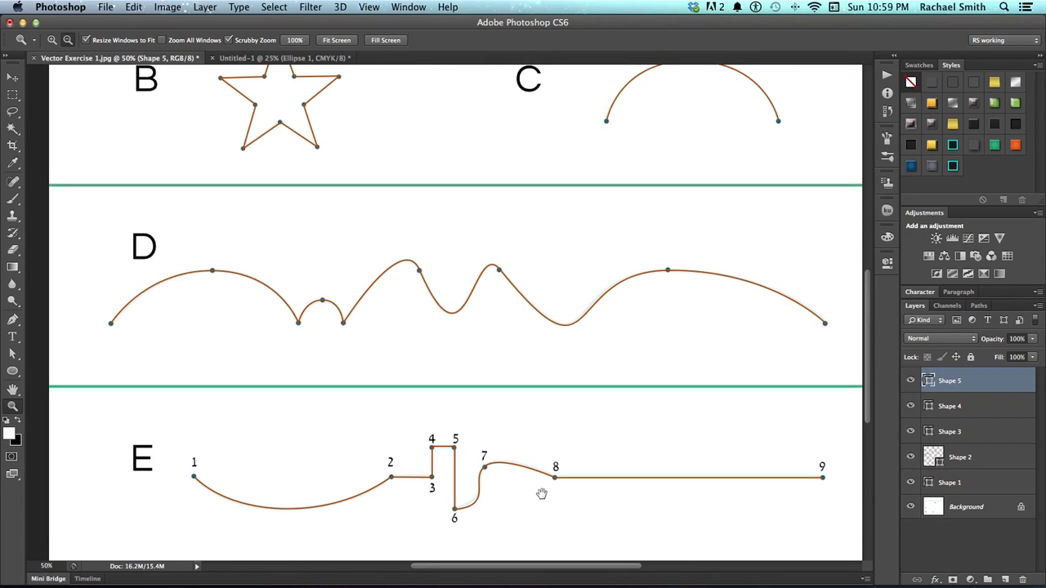
alt+click(540, 495)
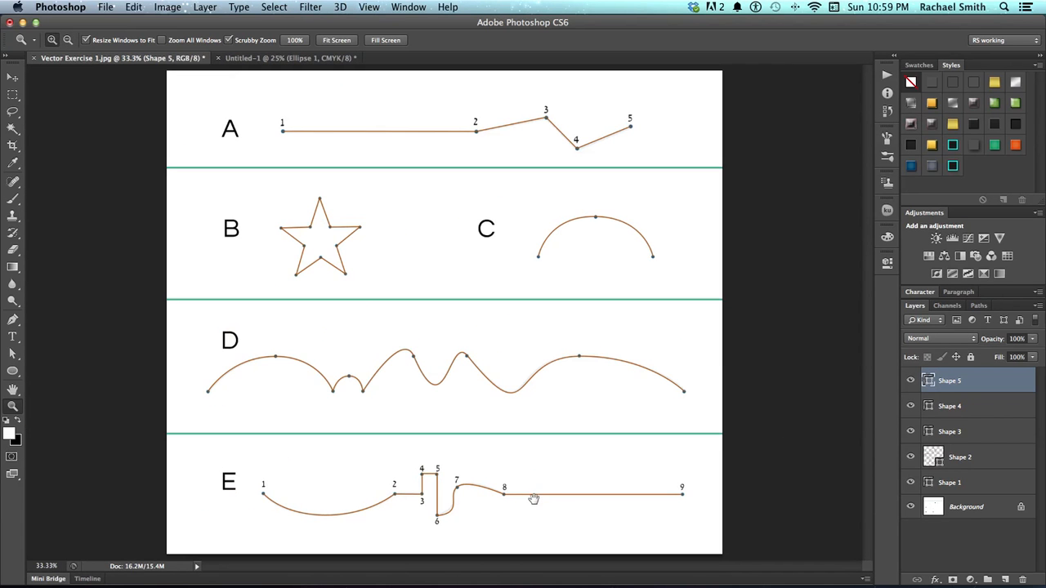